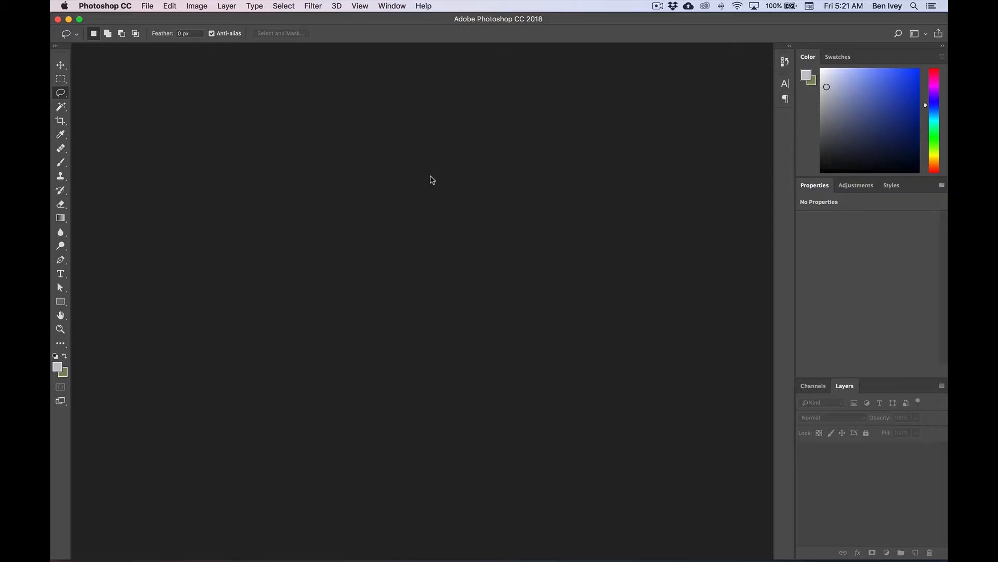
Open the image bezel.jpg from the MOAH folder.
left_click(147, 5)
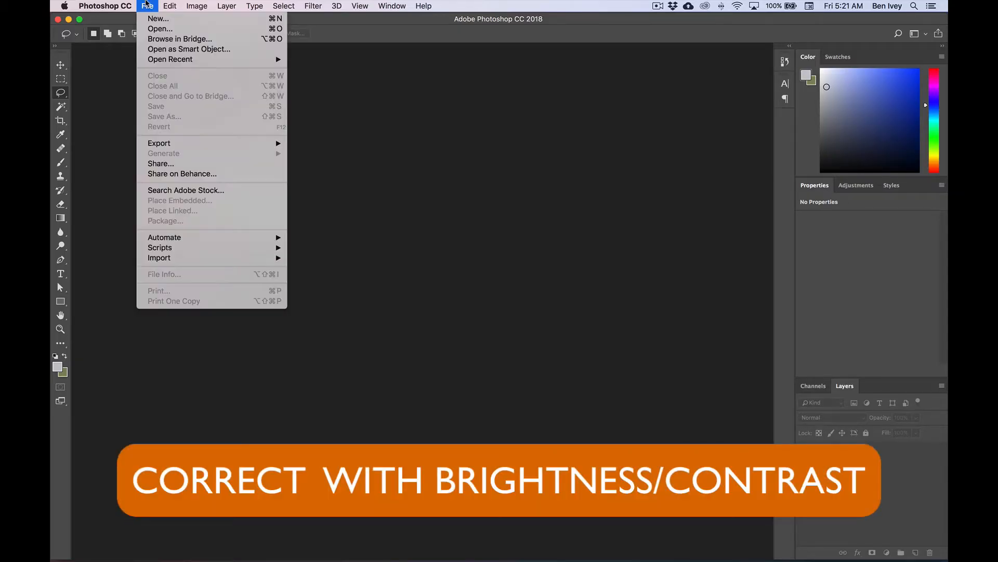
left_click(156, 29)
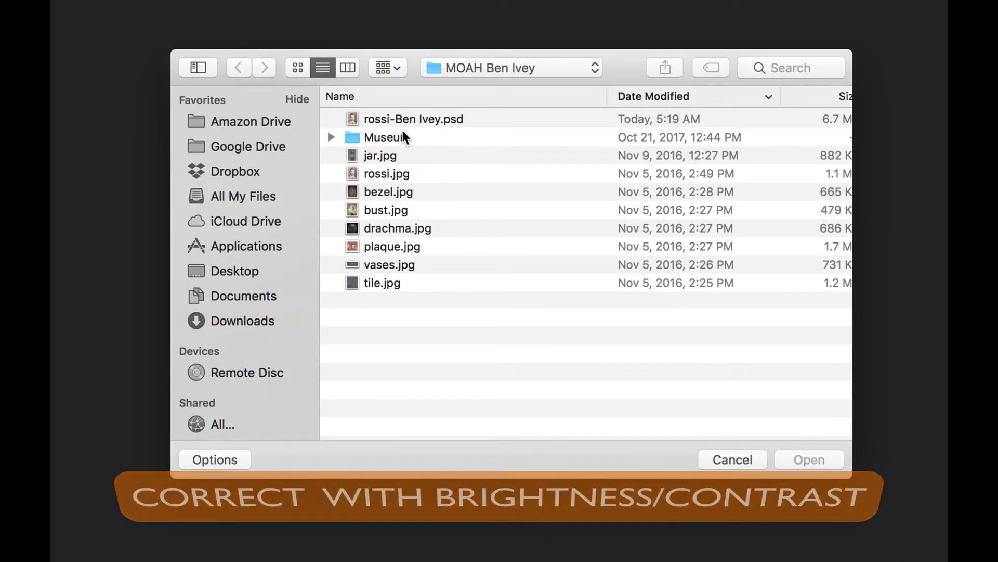
left_click(391, 194)
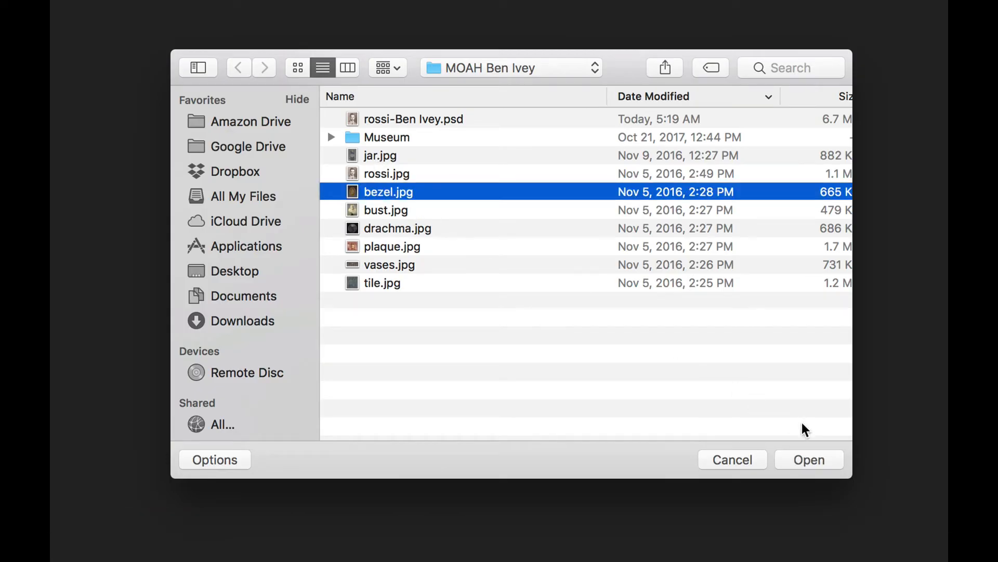
left_click(815, 460)
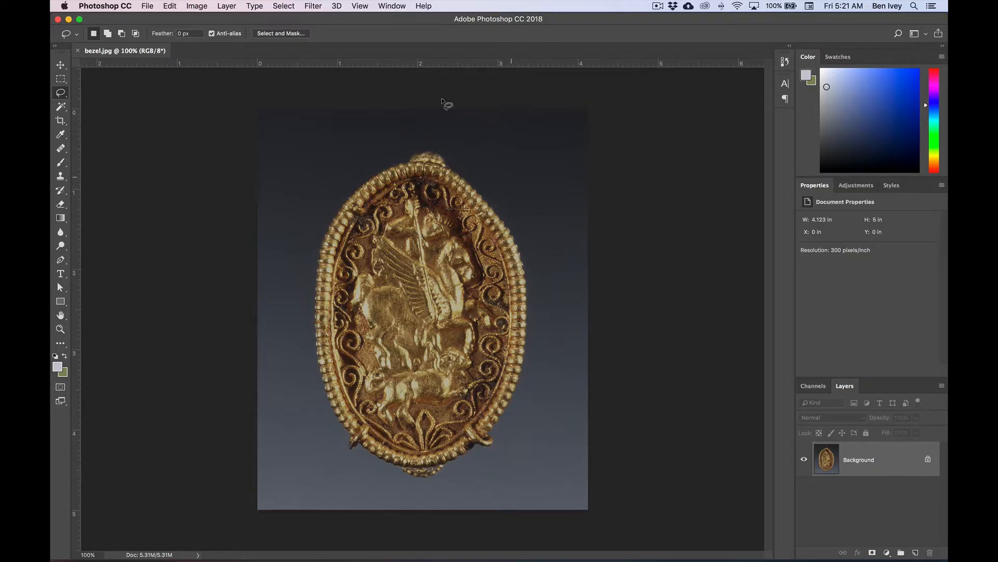
Start a Brightness/Contrast adjustment on the bezel image, with brightness set to 35 and contrast to 15.
left_click(199, 6)
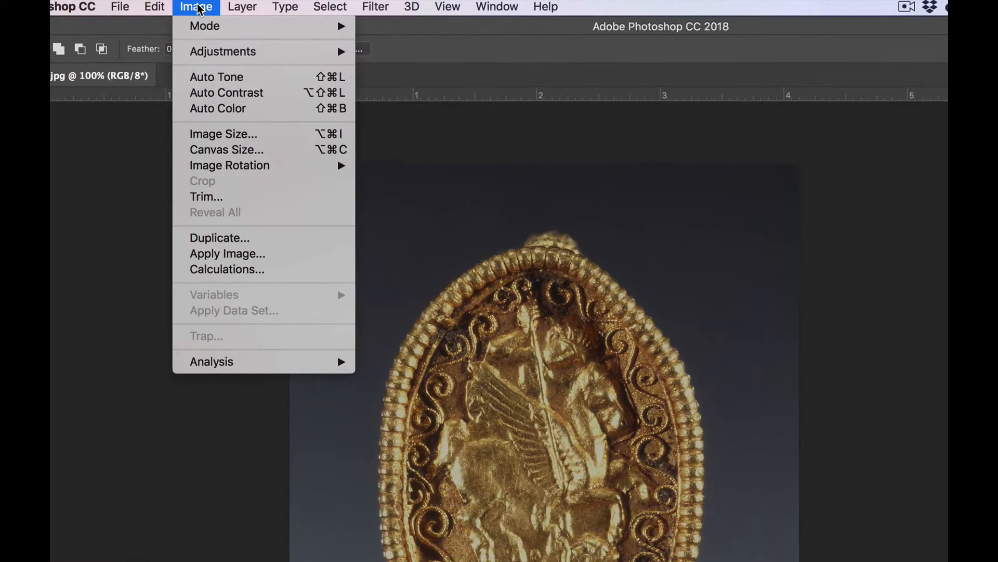
mouse_move(213, 54)
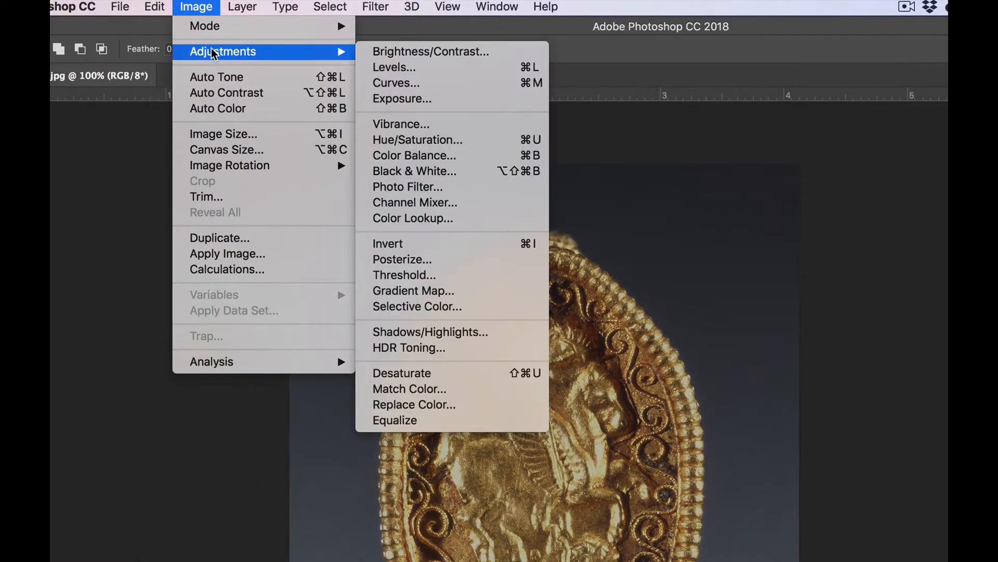
left_click(460, 54)
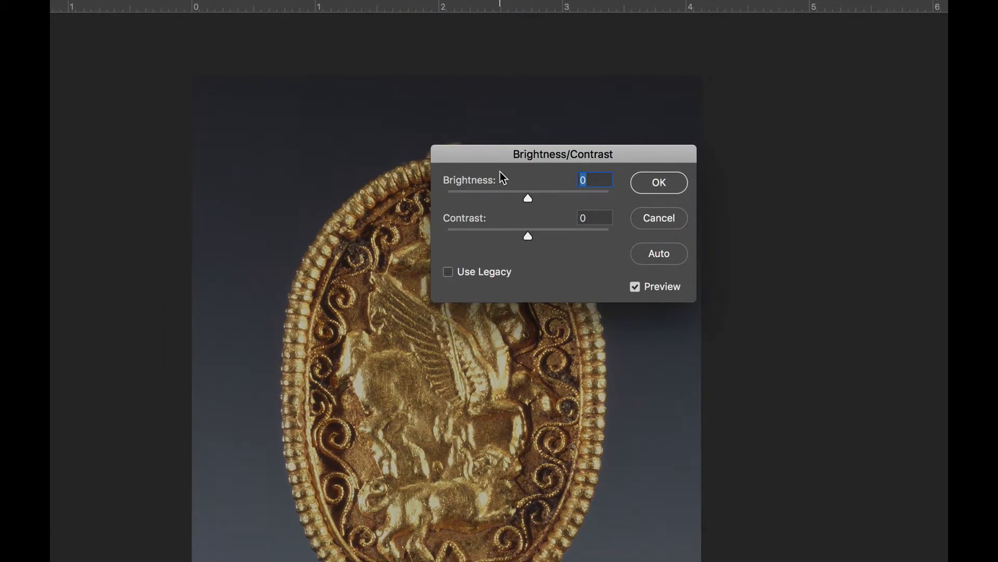
left_click_drag(482, 157, 646, 143)
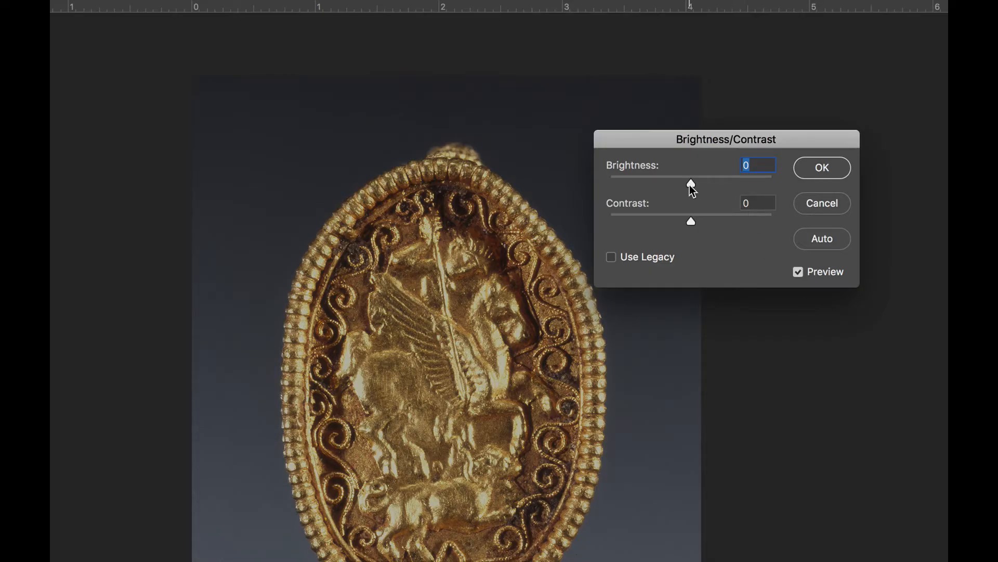
left_click_drag(690, 186, 720, 184)
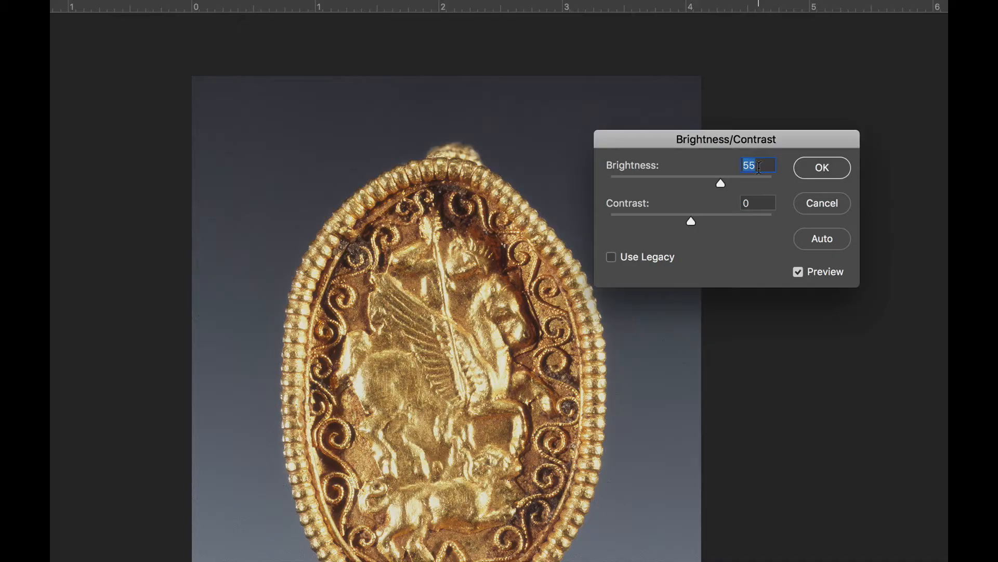
type("35")
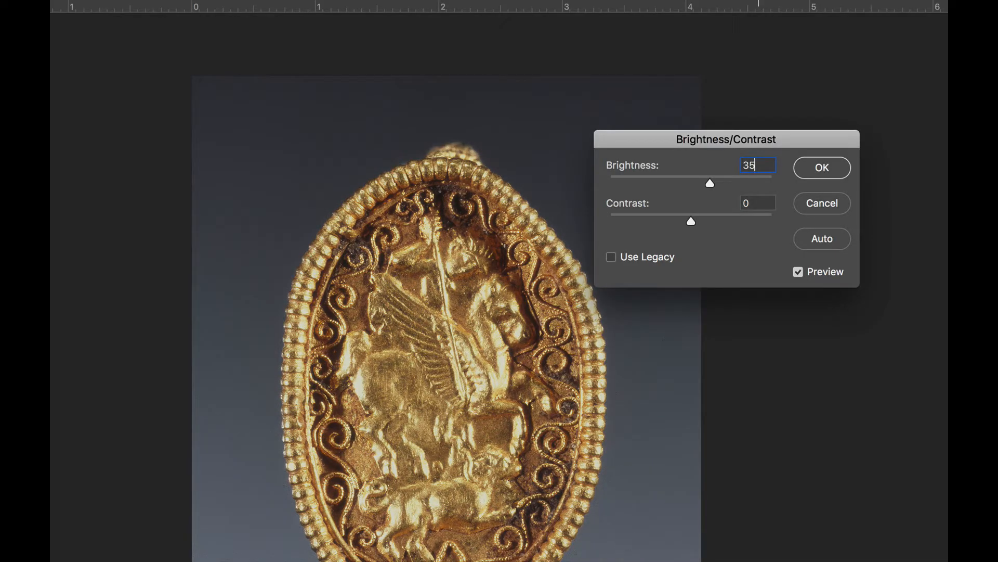
left_click(747, 201)
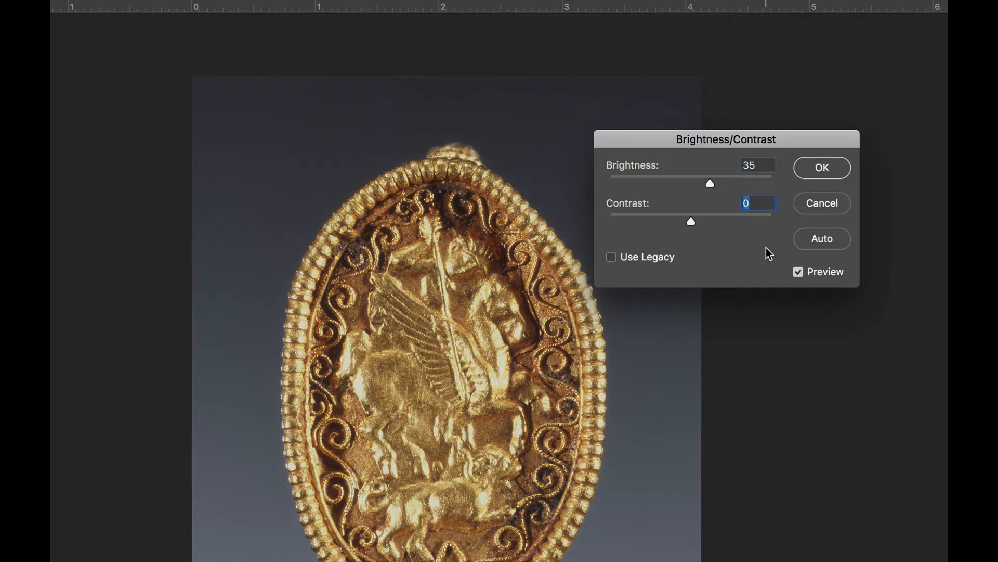
type("15")
Compare the bezel image with and without the adjustment preview, and apply the Brightness/Contrast correction.
left_click(798, 271)
left_click(797, 271)
left_click(798, 271)
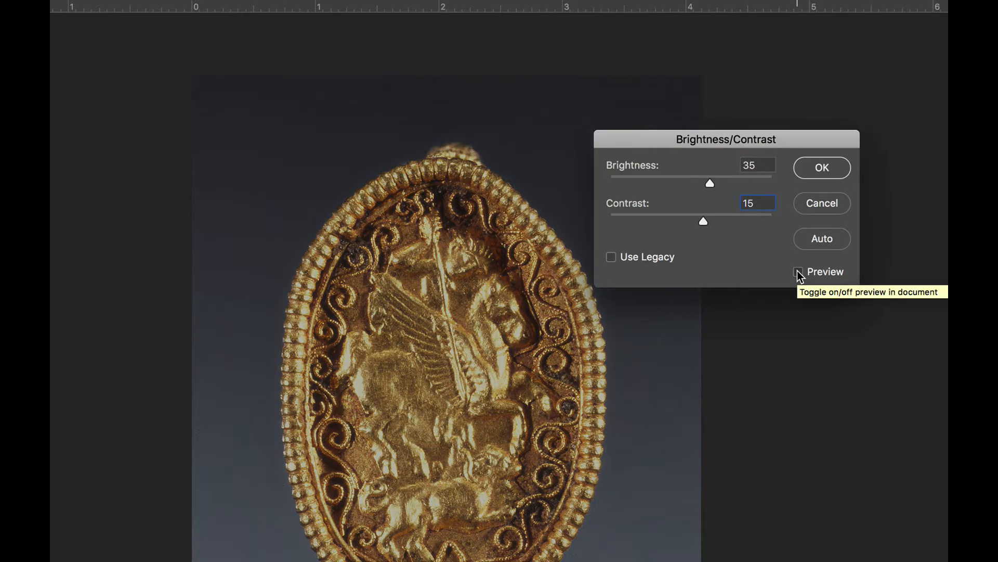
left_click(798, 271)
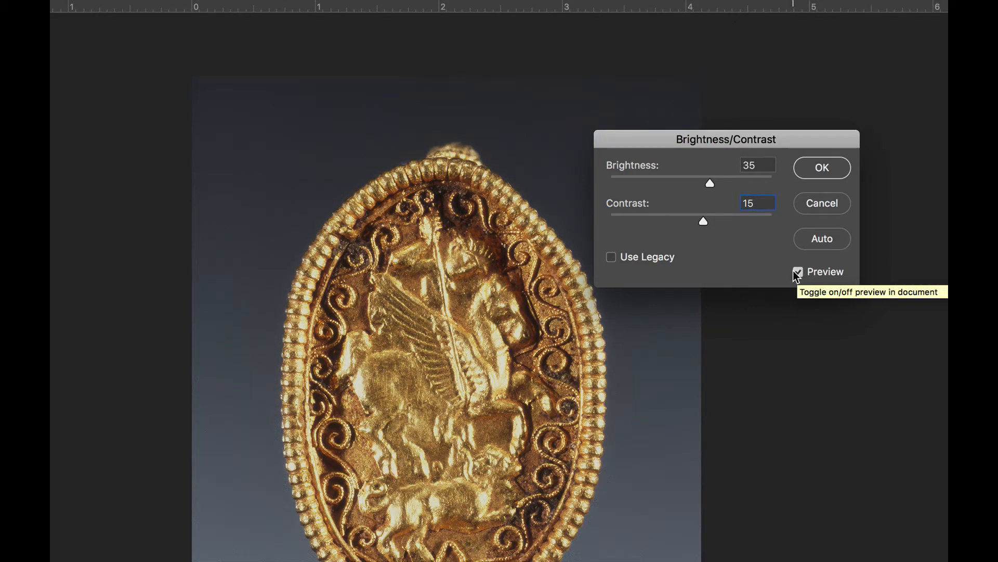
left_click(821, 167)
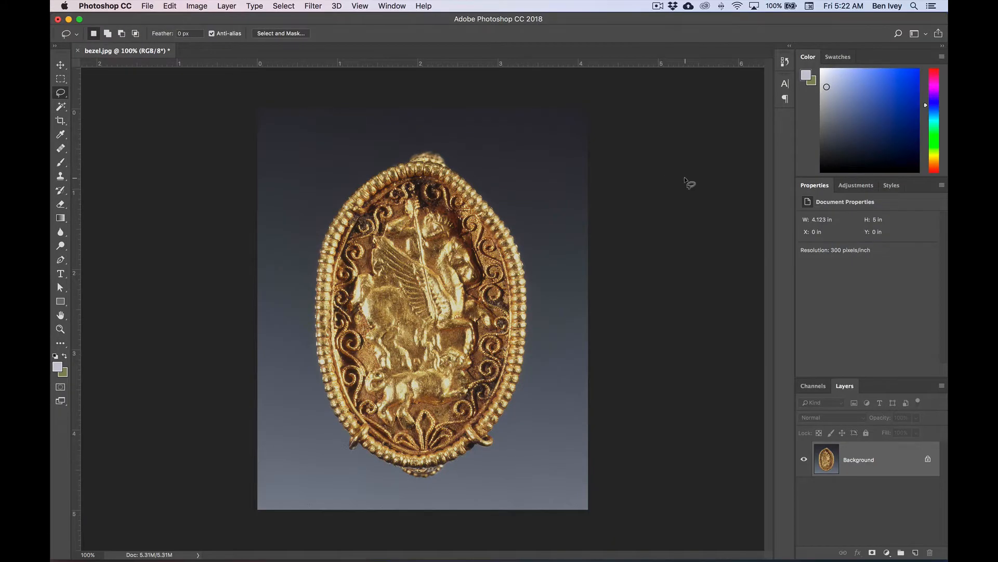
Save the corrected image in Photoshop format, named bezel-Fixed- followed by the author's name, and close it.
left_click(148, 5)
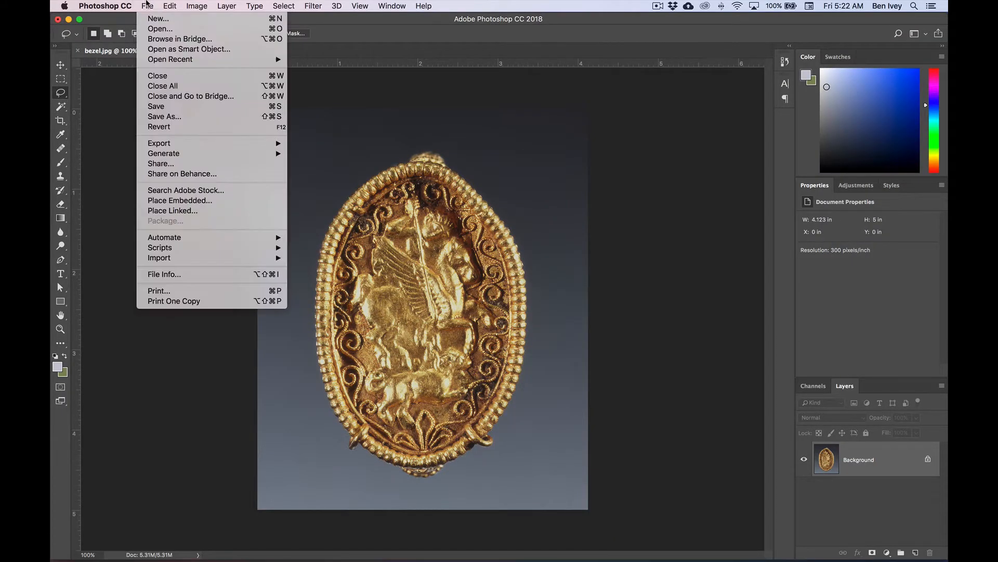
left_click(181, 116)
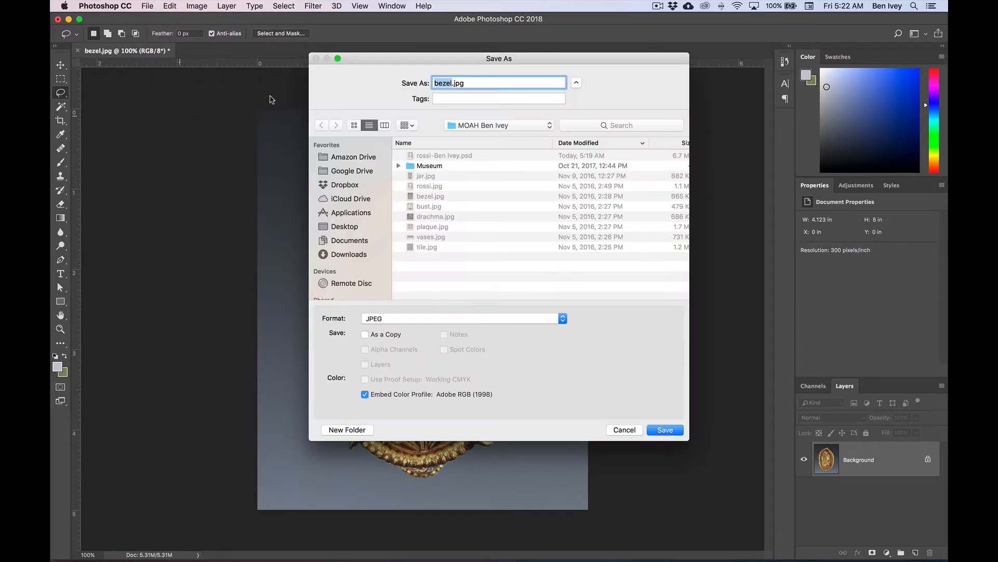
left_click(460, 321)
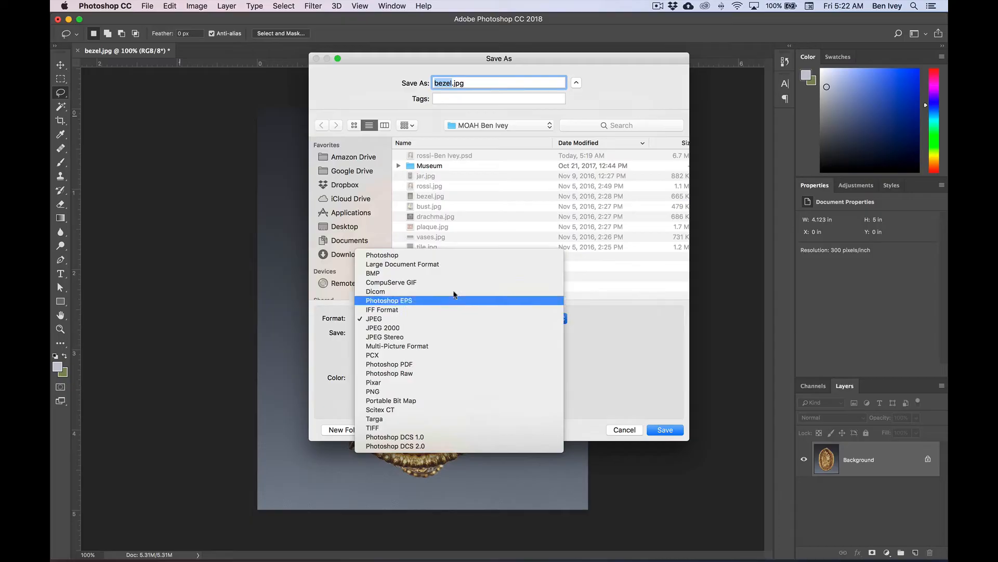
left_click(448, 255)
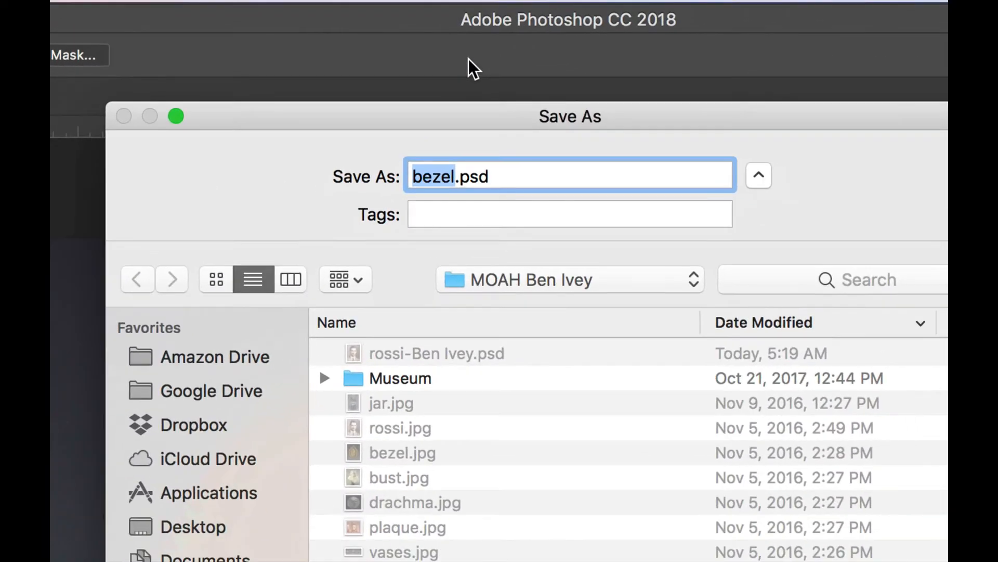
key("Right")
type("-Fixed")
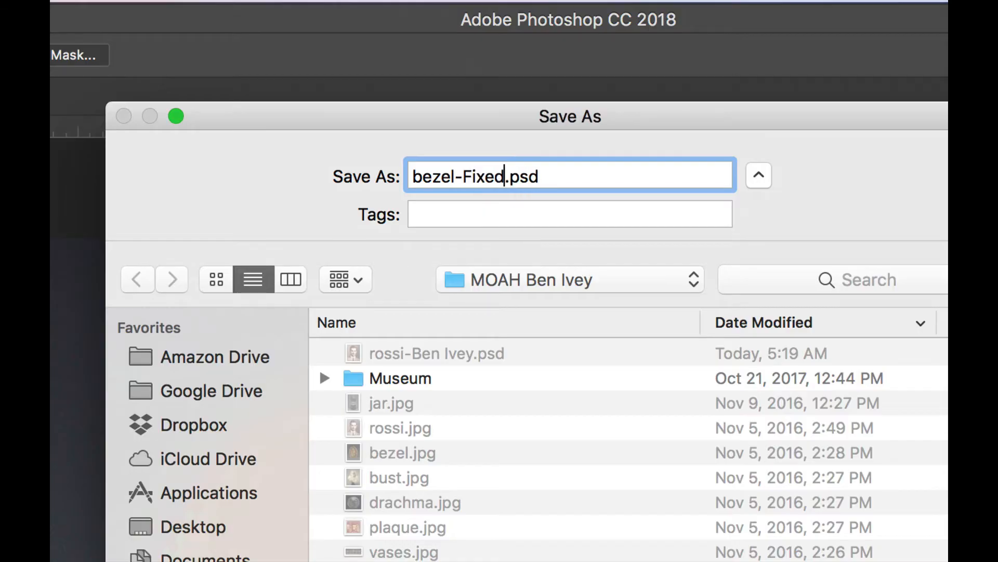
type("-Ben")
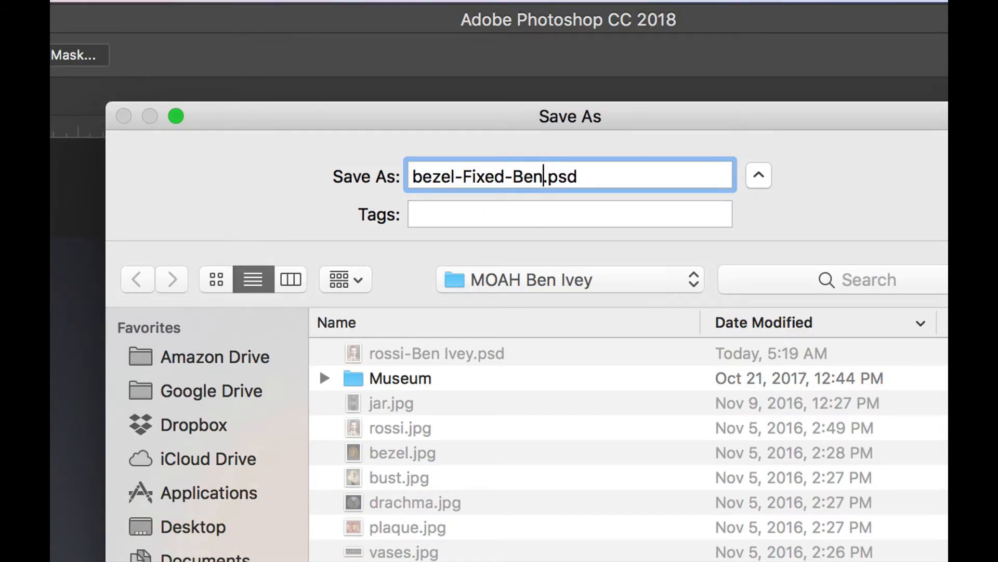
type("Ivey")
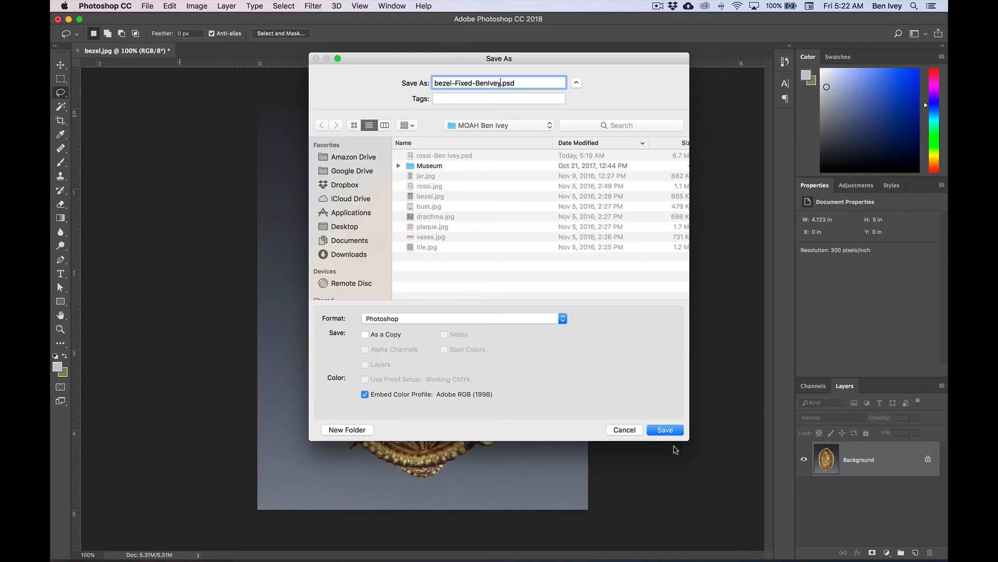
left_click(664, 431)
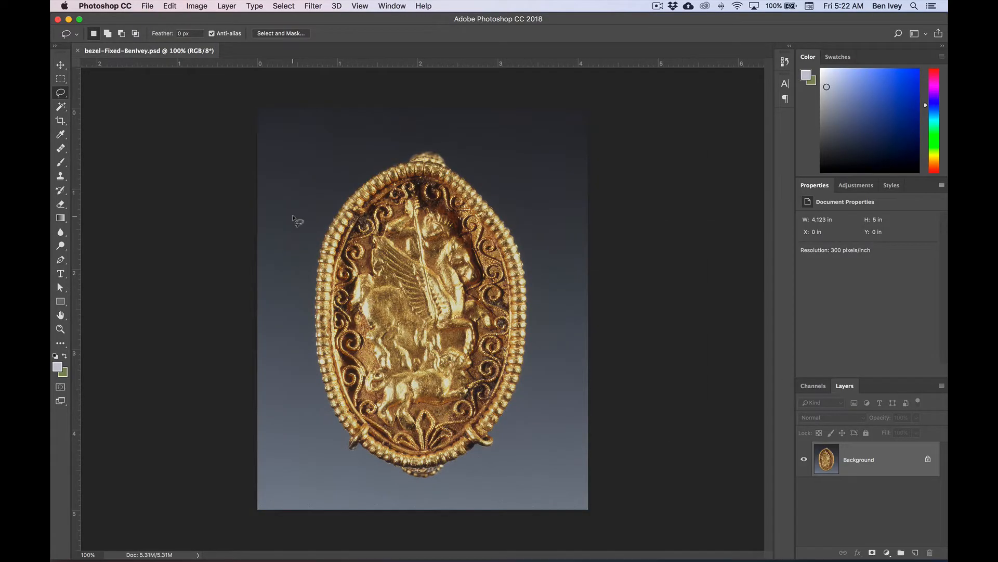
key("super+w")
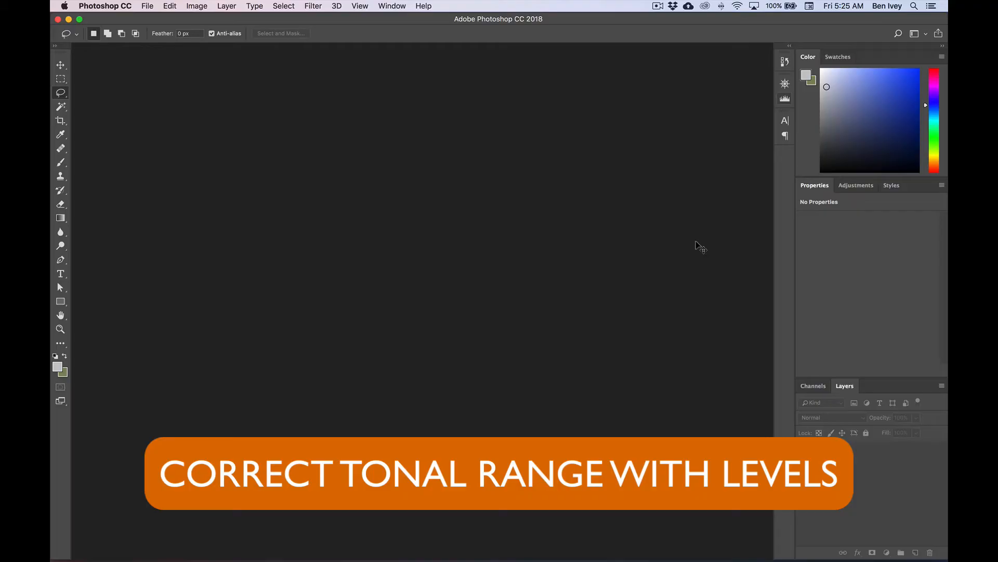
Open the image drachma.jpg from the MOAH folder.
left_click(149, 5)
left_click(156, 32)
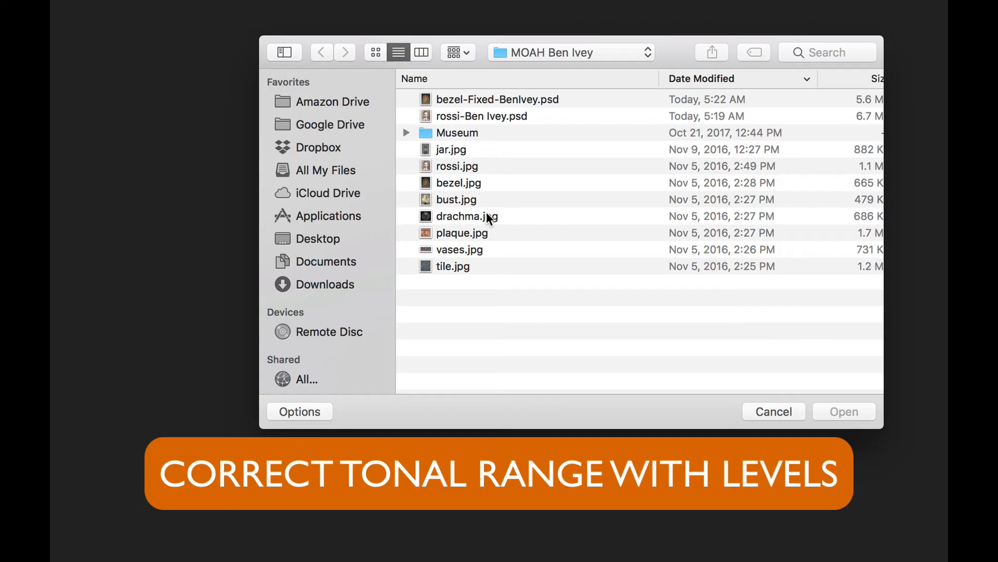
left_click(444, 199)
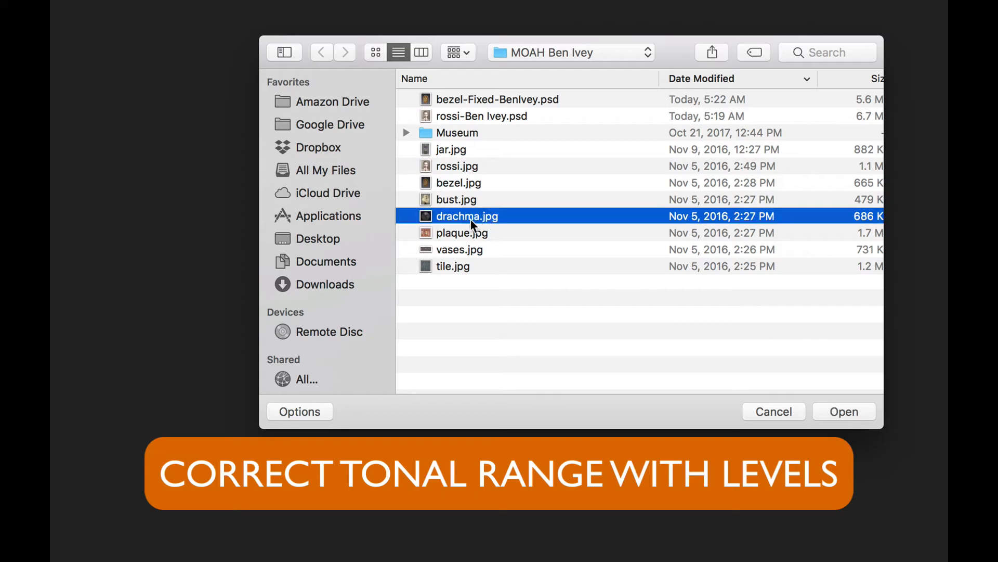
left_click(845, 411)
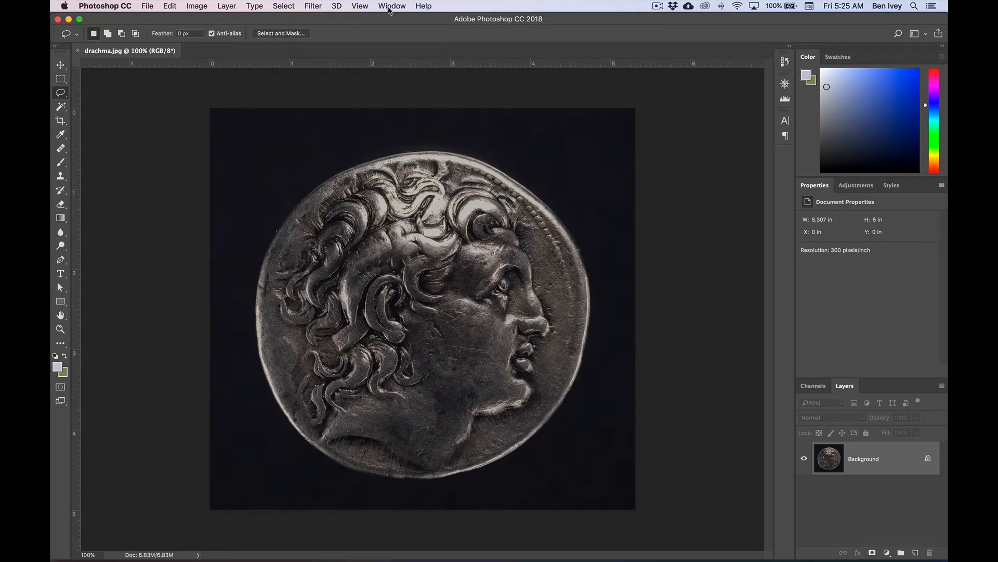
Display the Histogram for the coin image and check that it is set to Expanded View.
left_click(391, 6)
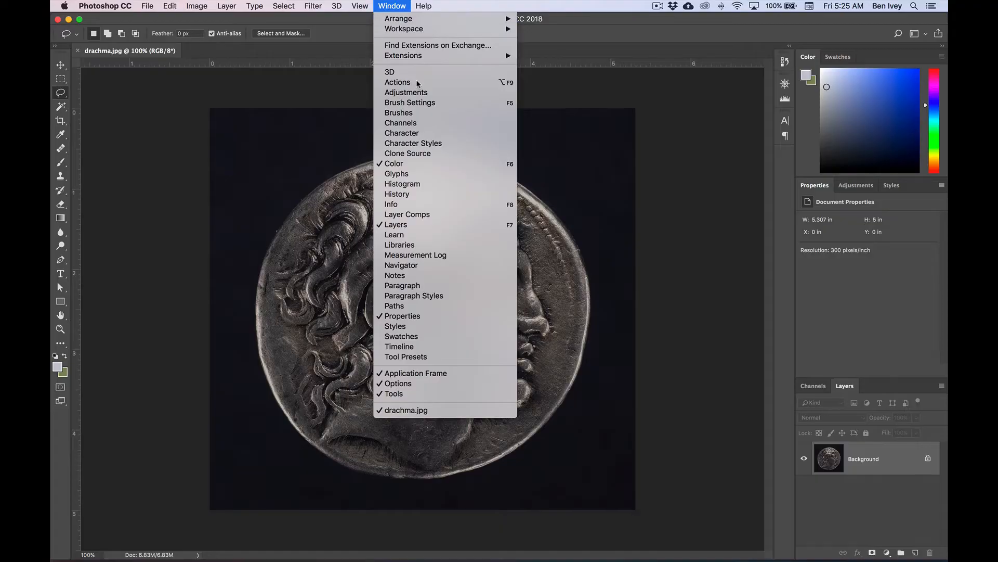
left_click(462, 183)
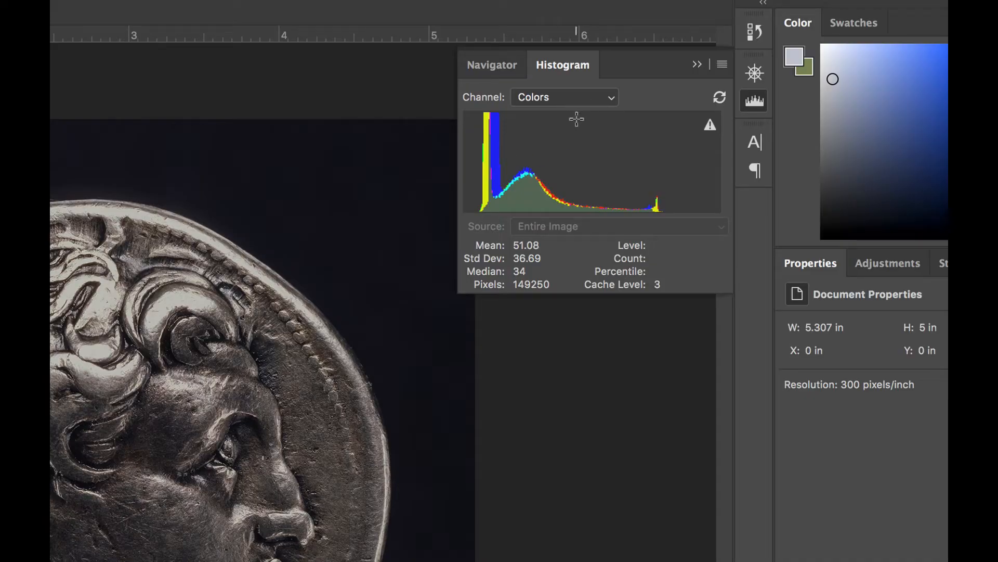
left_click(723, 65)
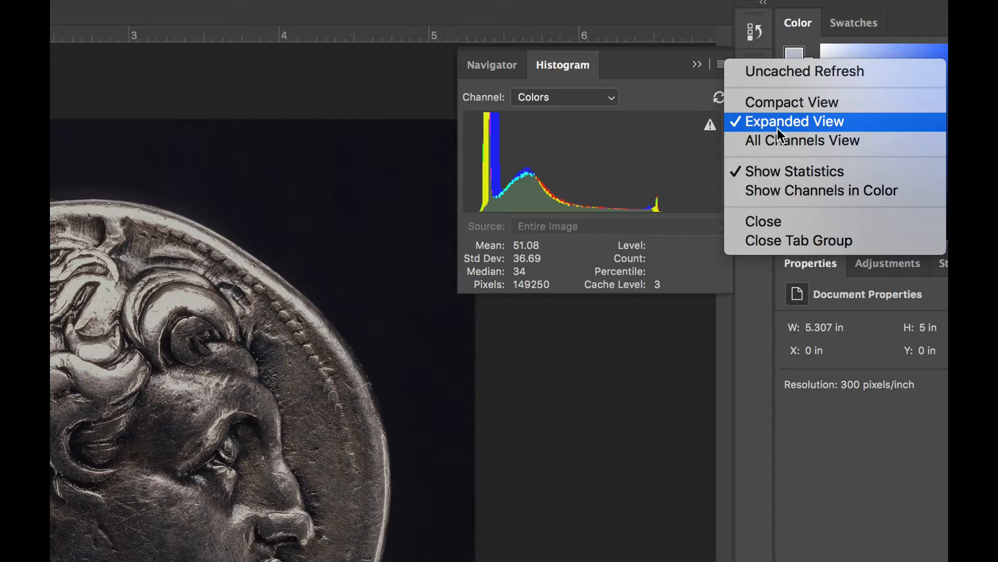
left_click(675, 95)
Examine the coin's histogram in the RGB, Red and Green channels, and return it to Colors.
left_click(572, 97)
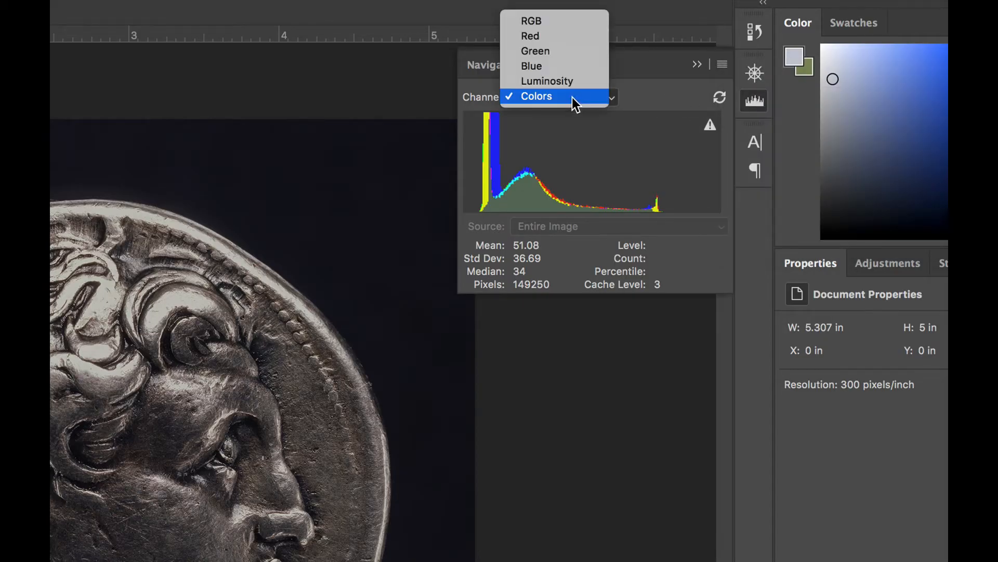
left_click(572, 22)
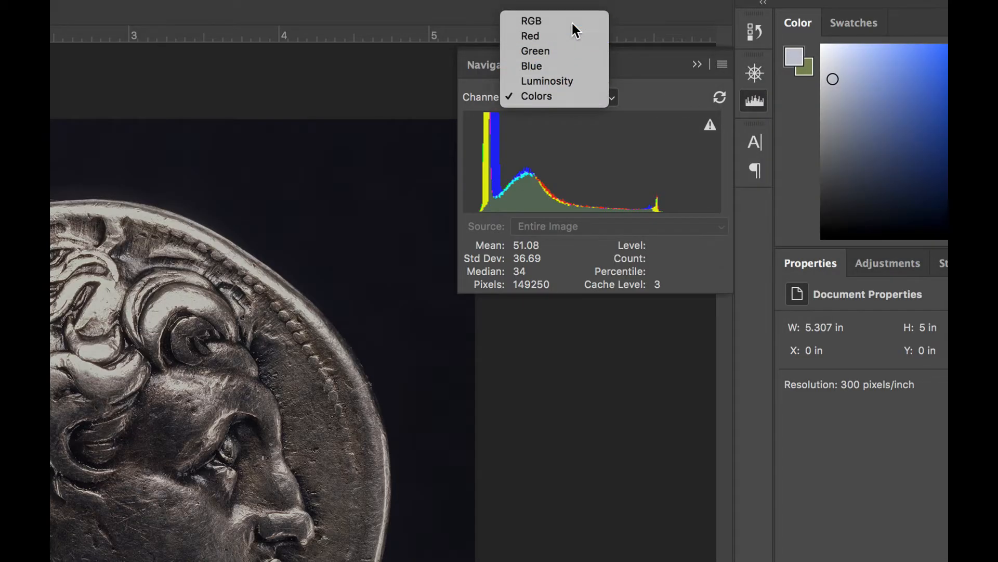
left_click(572, 97)
left_click(570, 113)
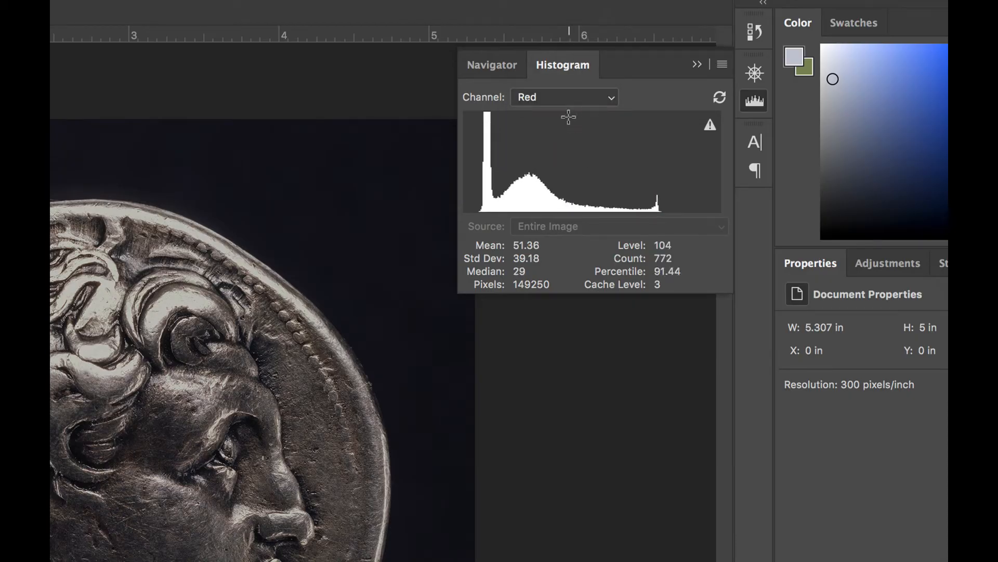
left_click(571, 104)
left_click(570, 111)
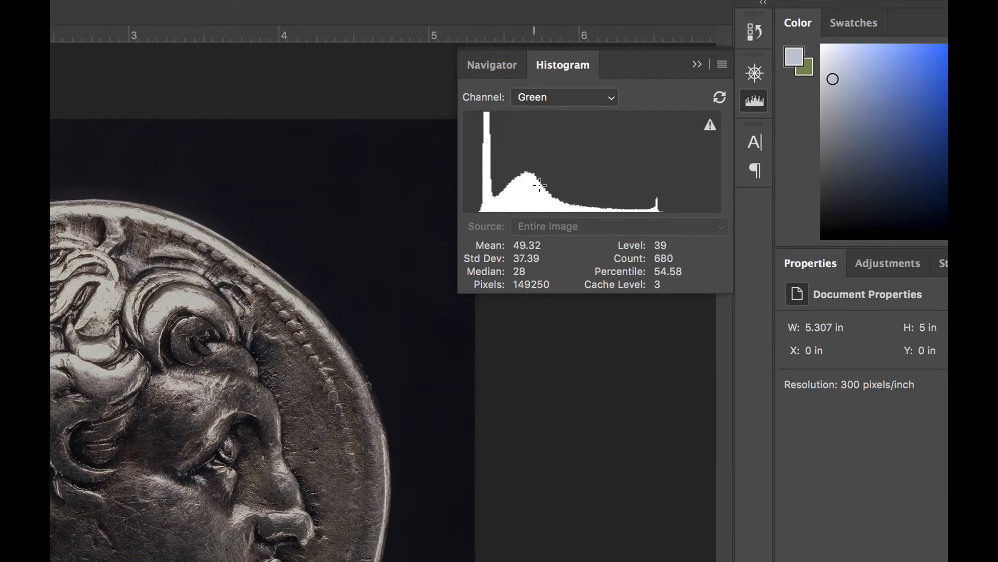
left_click(567, 95)
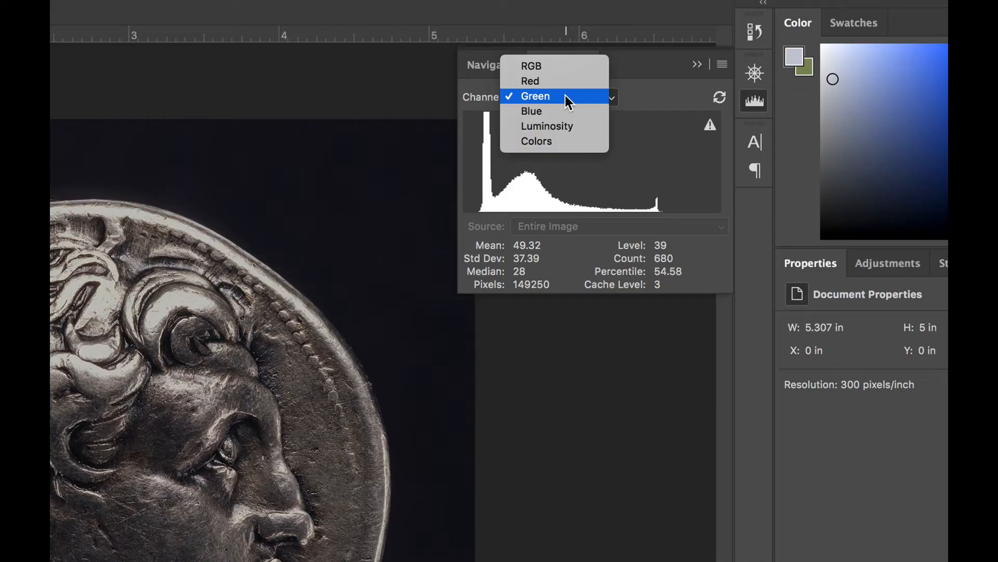
left_click(569, 140)
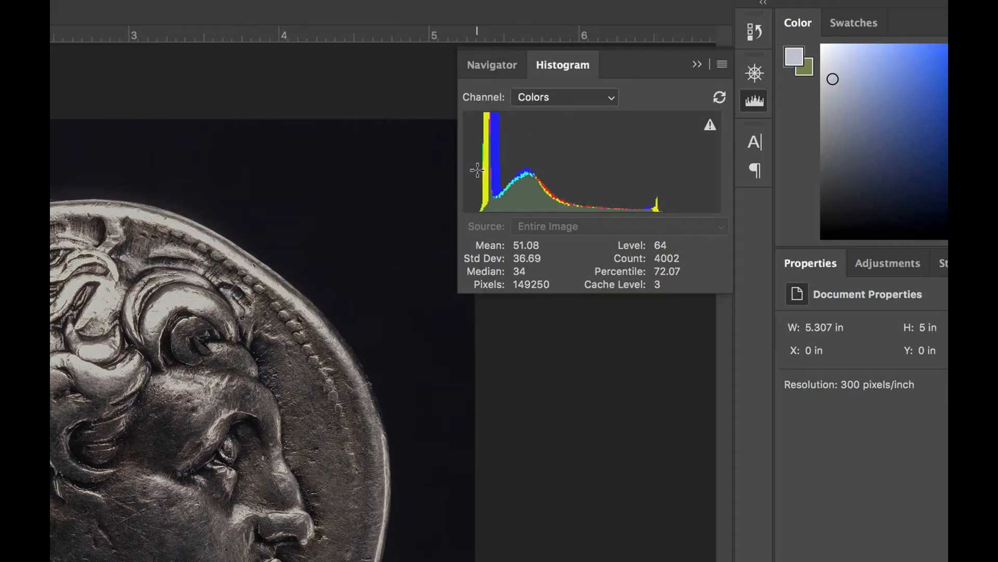
Refresh the coin's histogram with uncached data, and set the RGB Levels input values to 11 for shadows, 1.33 for midtones and 203 for highlights.
left_click(711, 124)
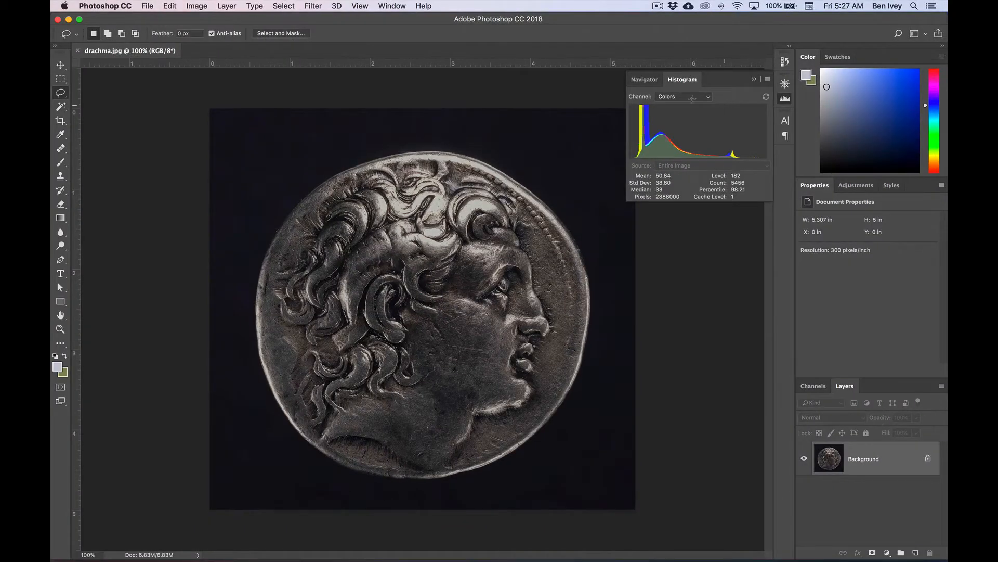
left_click(200, 5)
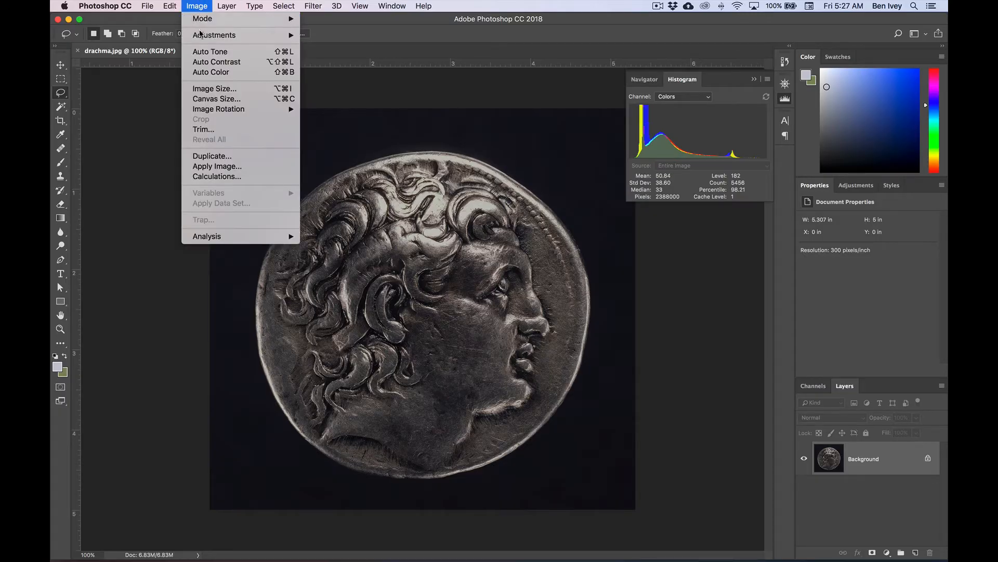
mouse_move(202, 36)
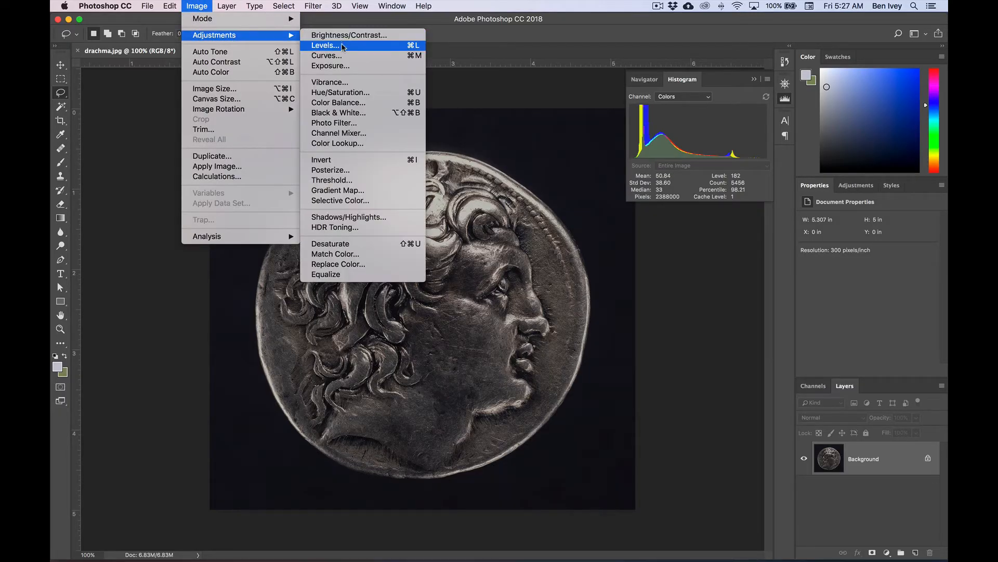
left_click(325, 46)
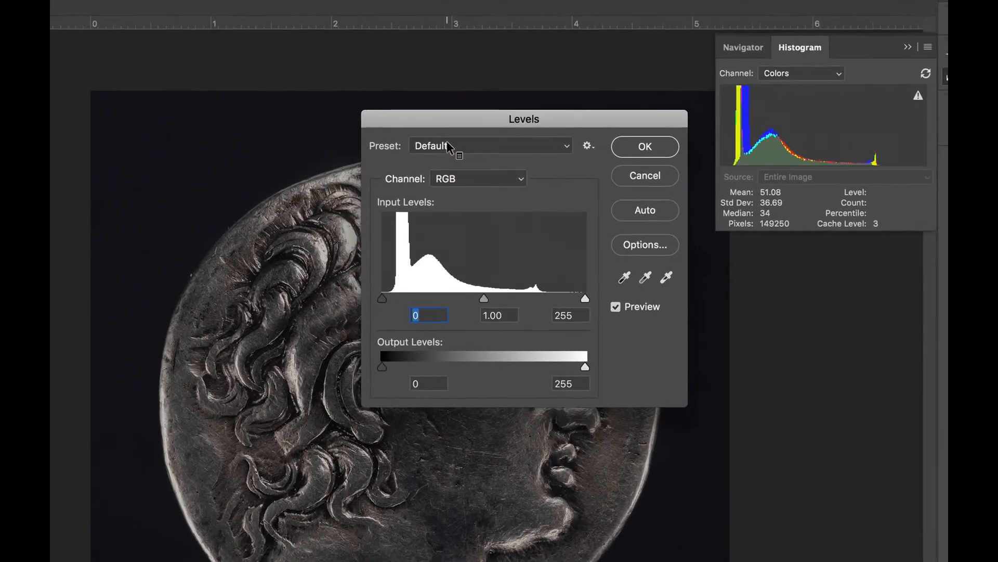
left_click_drag(422, 128, 616, 93)
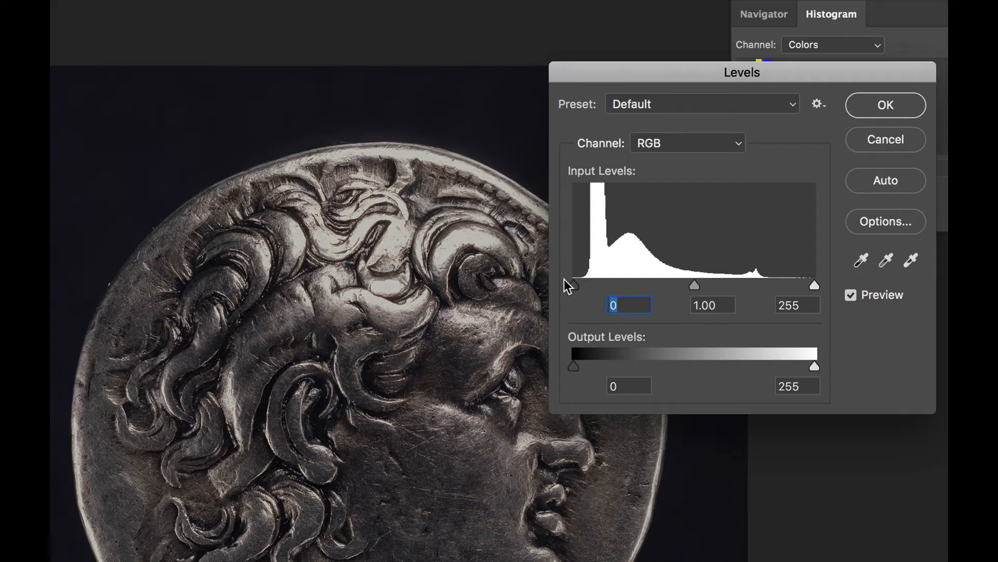
left_click_drag(572, 286, 585, 286)
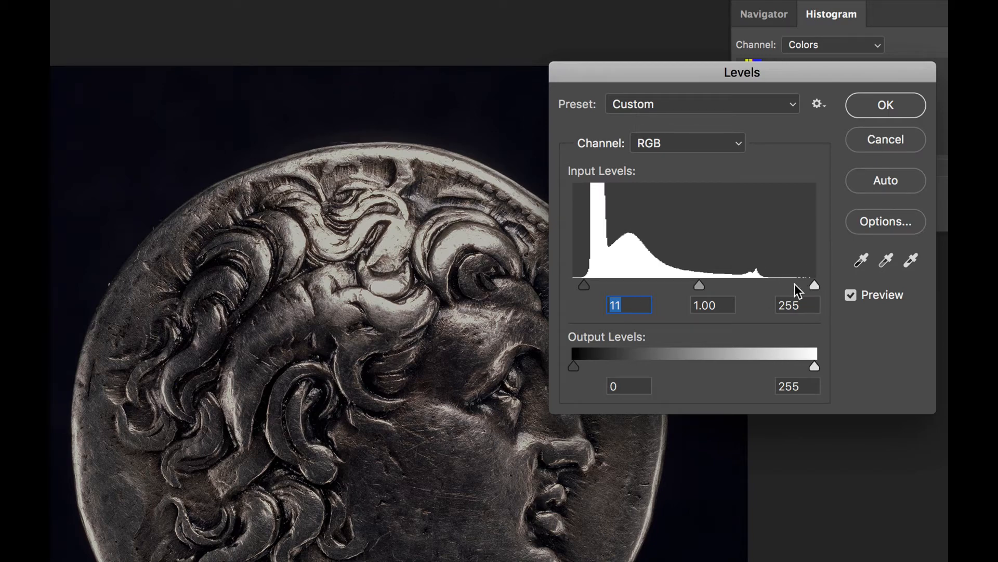
left_click_drag(814, 286, 764, 283)
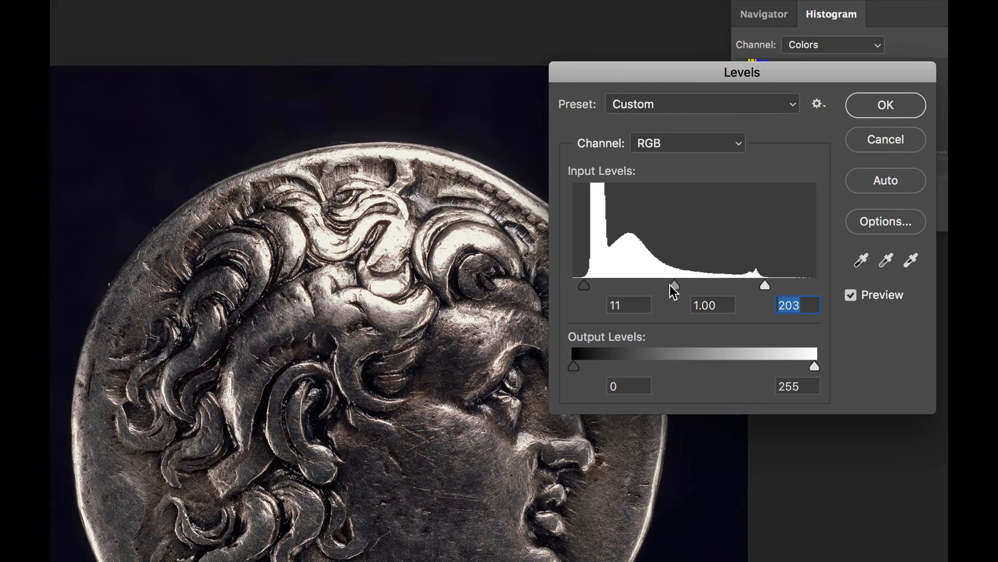
mouse_move(672, 286)
left_mouse_down()
mouse_move(680, 285)
mouse_move(656, 286)
left_mouse_up()
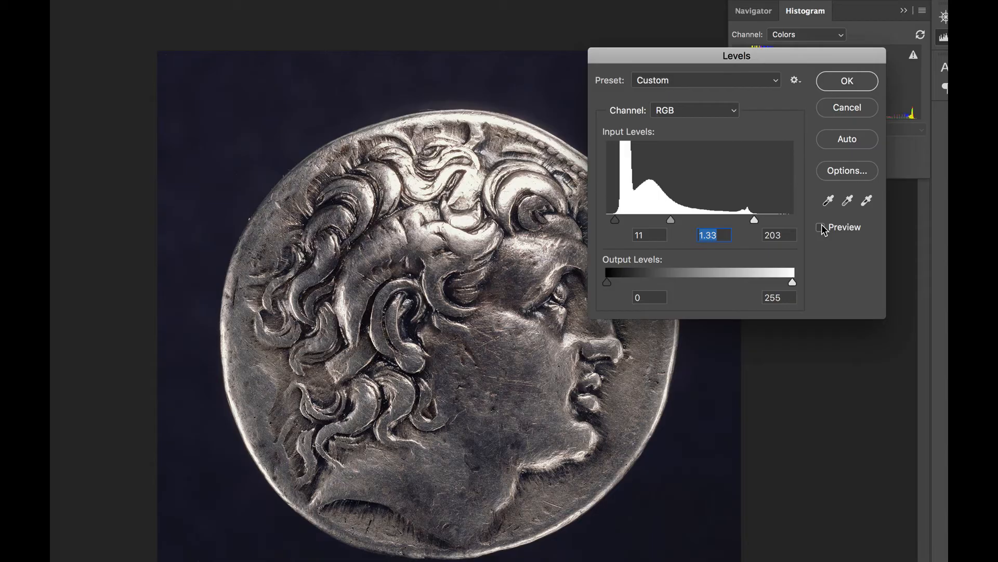
Compare the coin with the Levels preview off and on, and apply the adjustment.
left_click(822, 281)
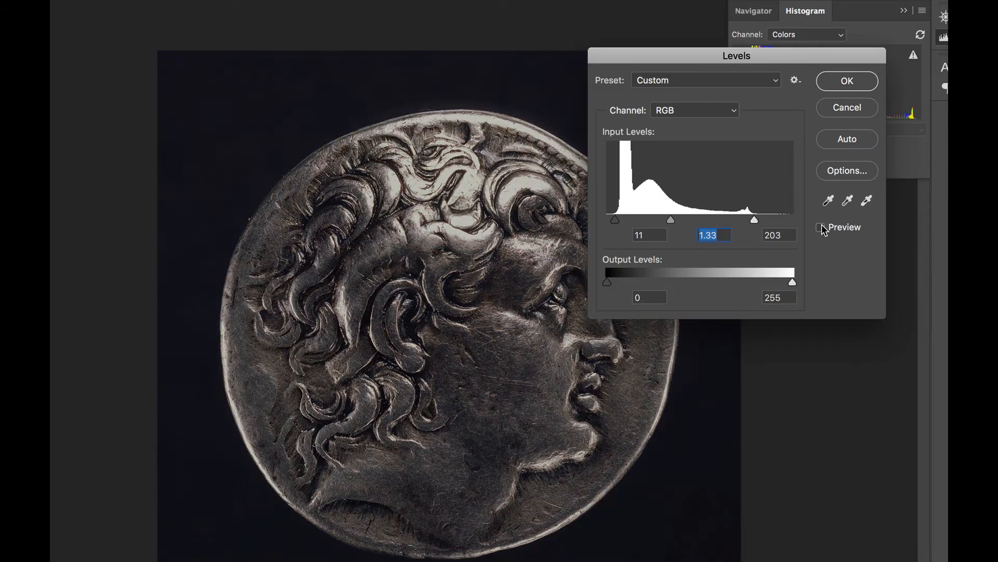
left_click(821, 228)
left_click(822, 227)
left_click(822, 227)
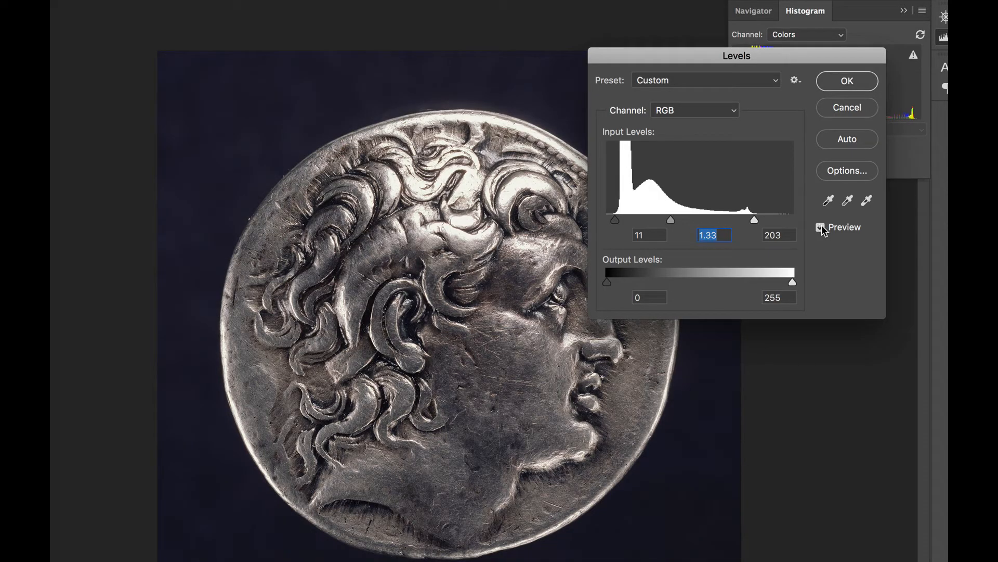
left_click(847, 82)
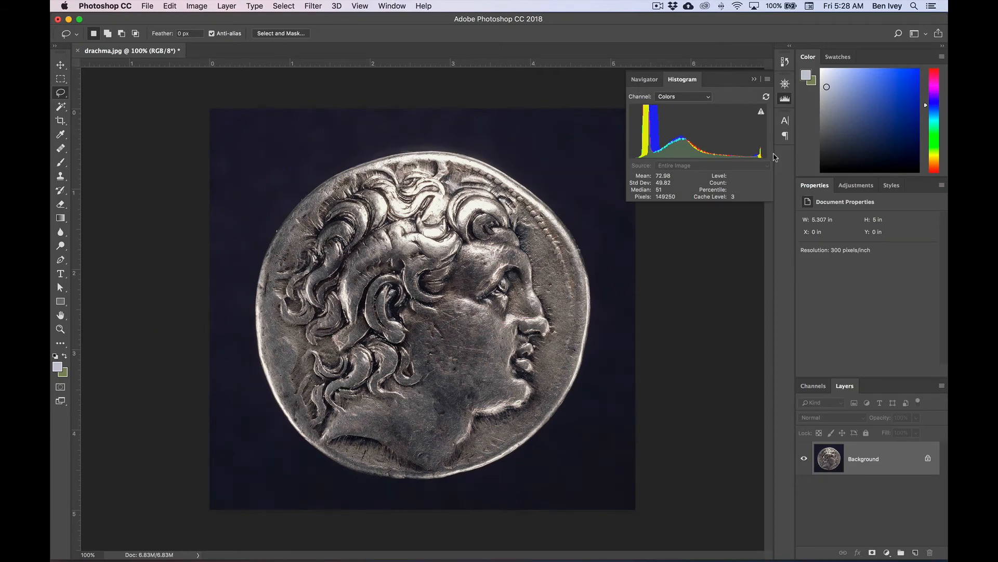
Save the corrected coin image in Photoshop format, named drachma-Fixed- followed by the author's name, and close it.
left_click(148, 6)
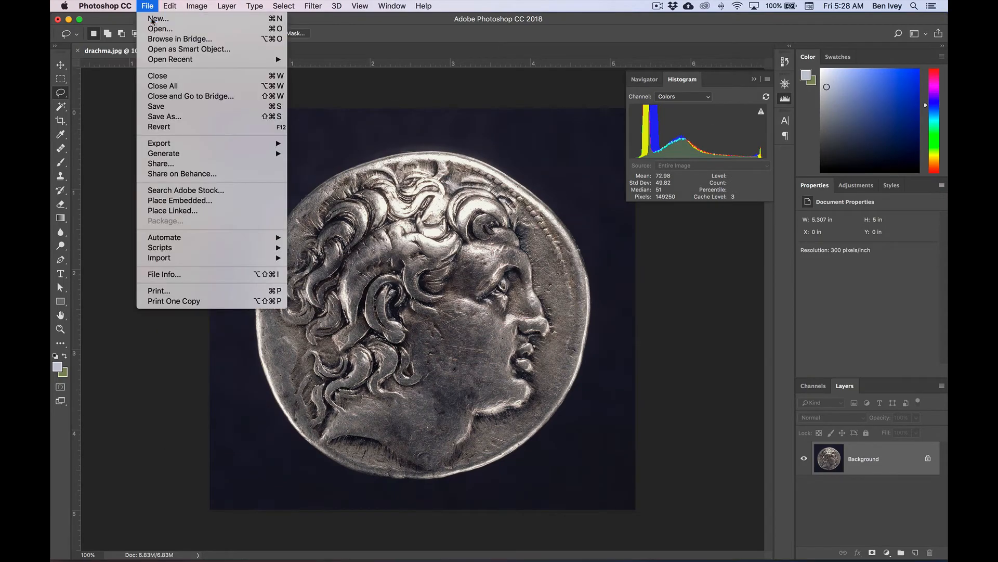
left_click(180, 118)
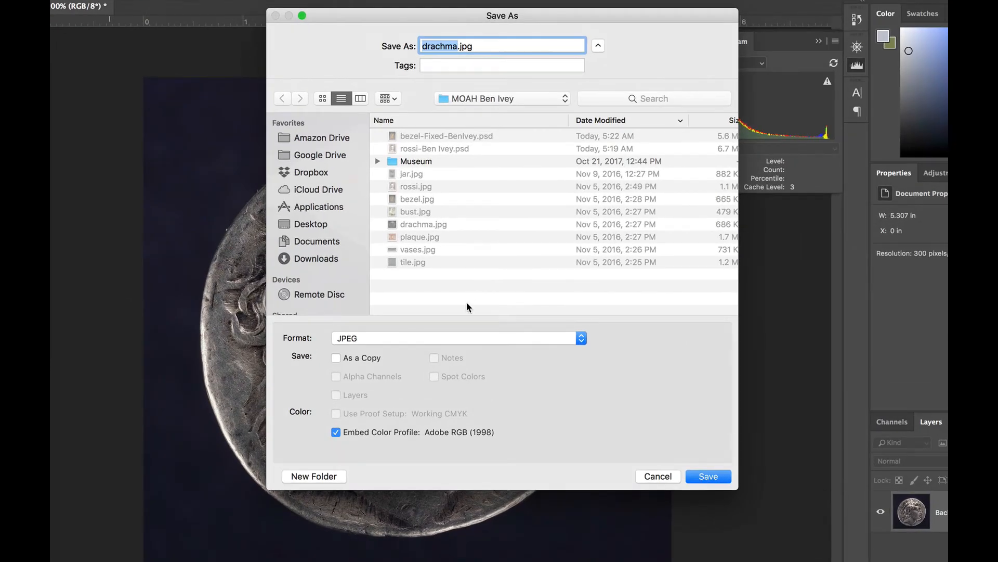
left_click(499, 324)
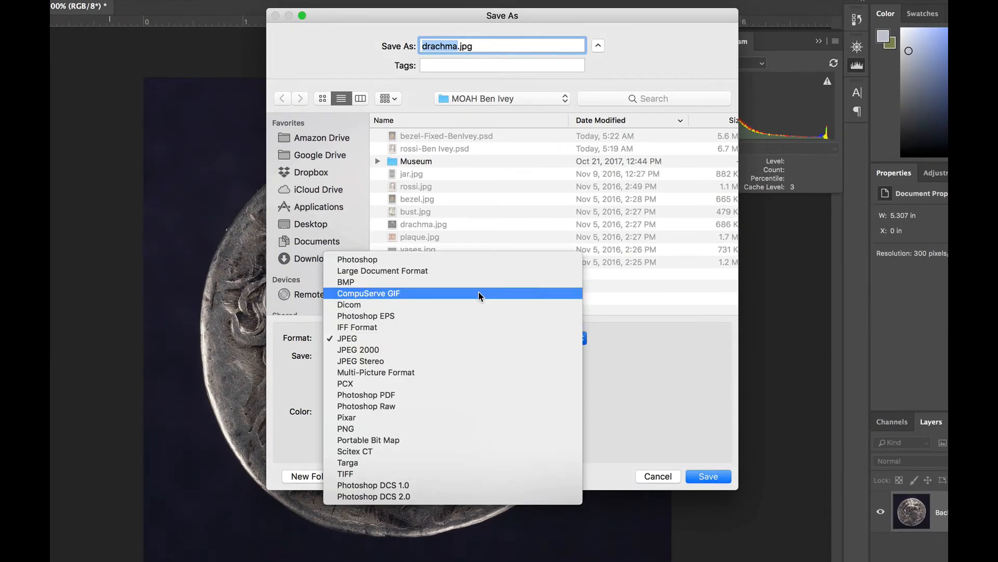
left_click(456, 266)
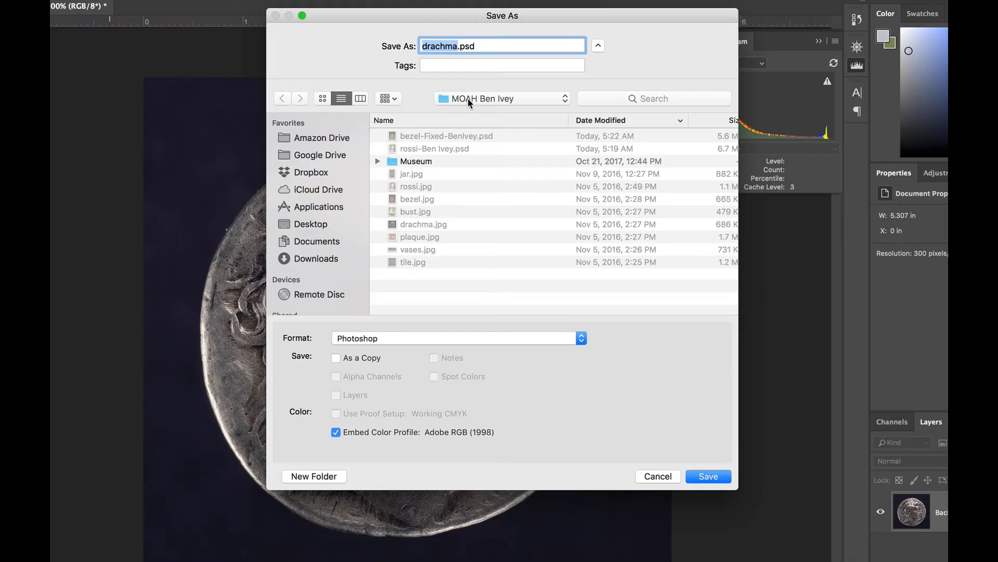
key("Right")
type("-Fi")
type("xed-Ben")
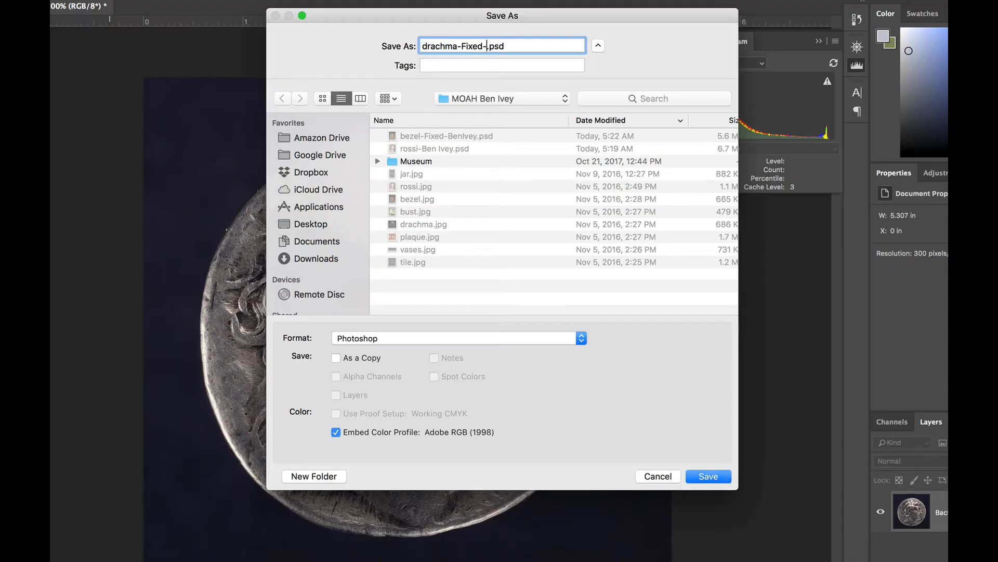
type(" Ivey")
left_click(716, 477)
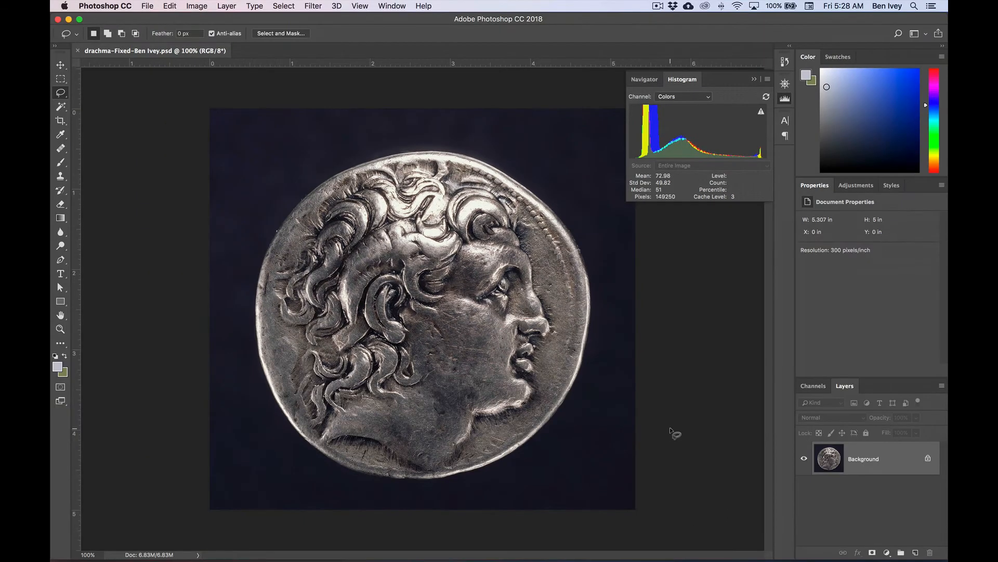
key("super+w")
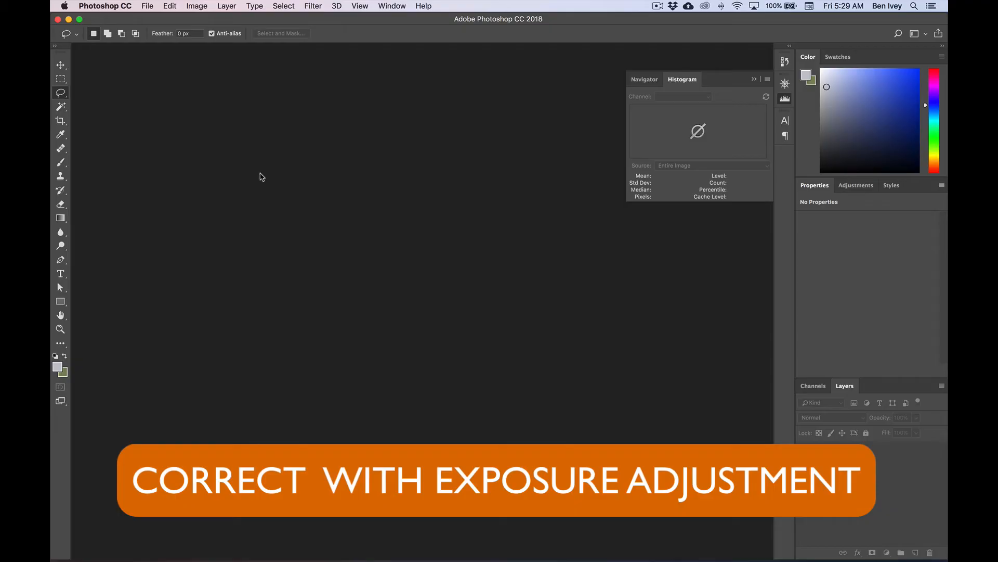
Open the image vases.jpg from the MOAH folder and hide the Histogram.
left_click(146, 7)
left_click(154, 30)
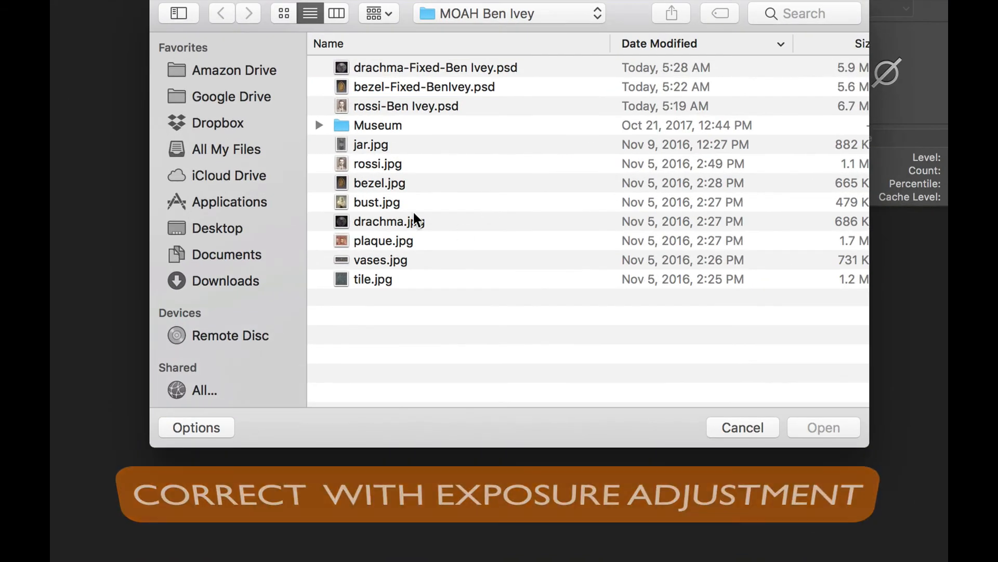
left_click(383, 247)
left_click(385, 260)
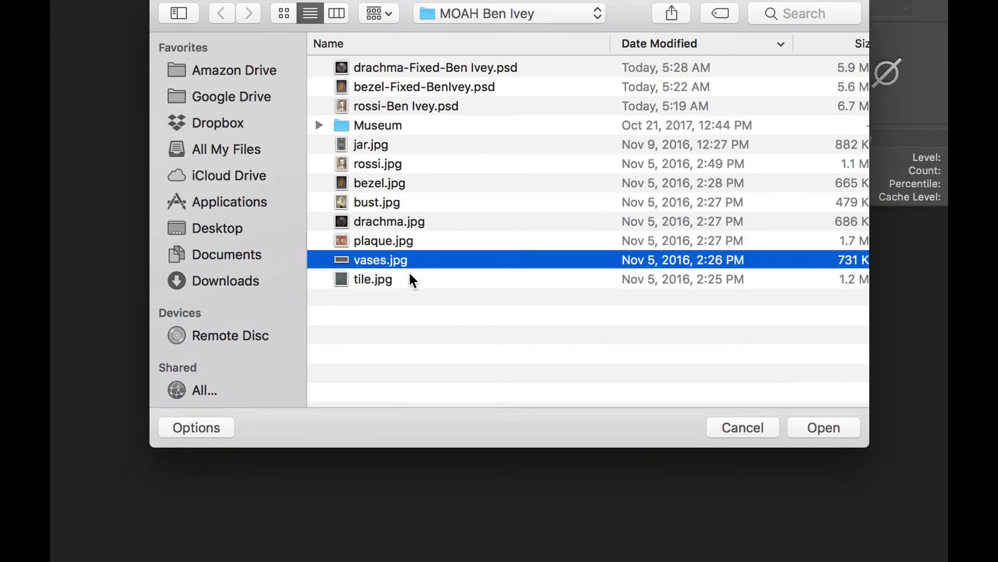
left_click(814, 429)
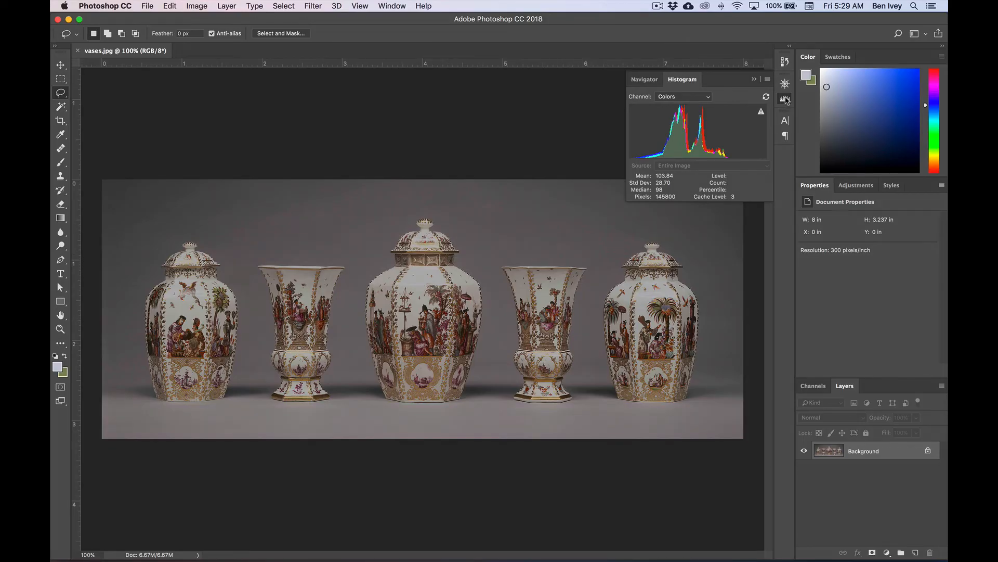
left_click(787, 98)
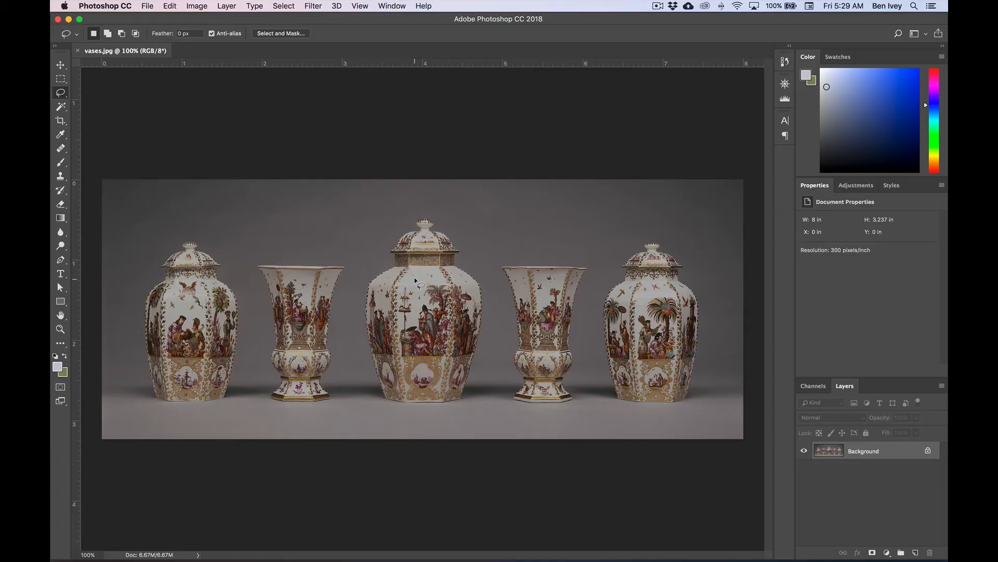
Set the exposure to +0.53 with an Exposure adjustment by sampling the white upper body of the centre vase as the white point.
left_click(195, 6)
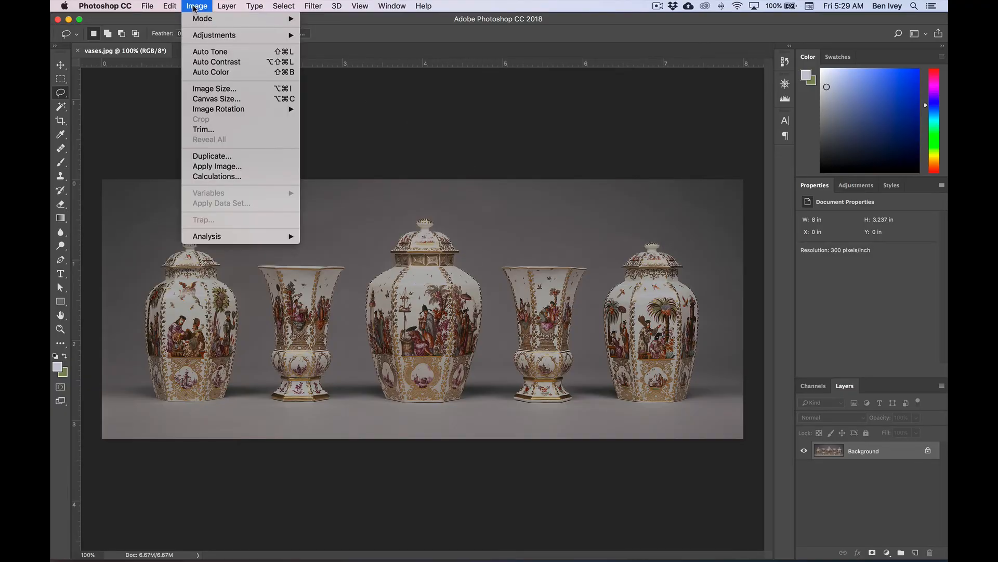
mouse_move(197, 36)
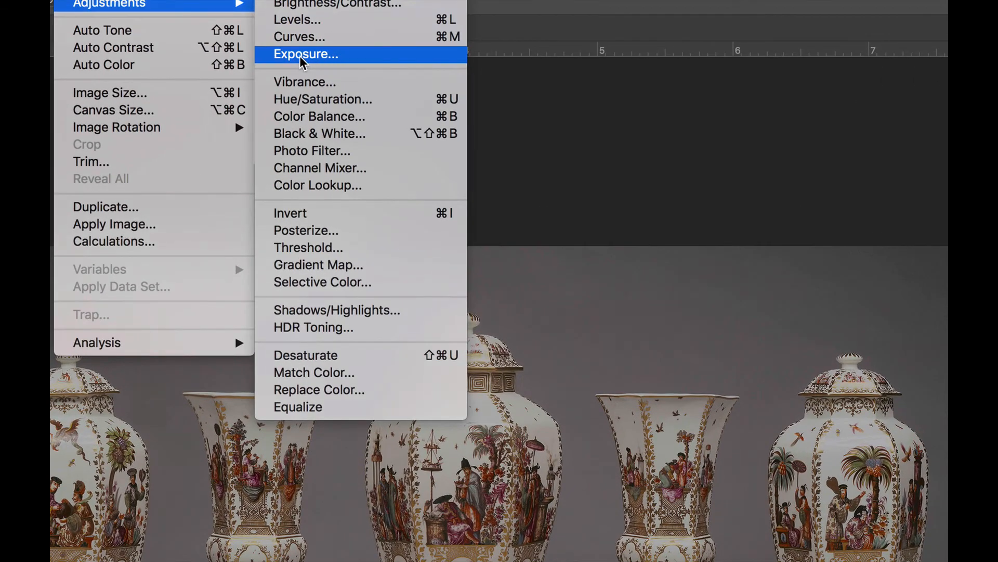
left_click(302, 55)
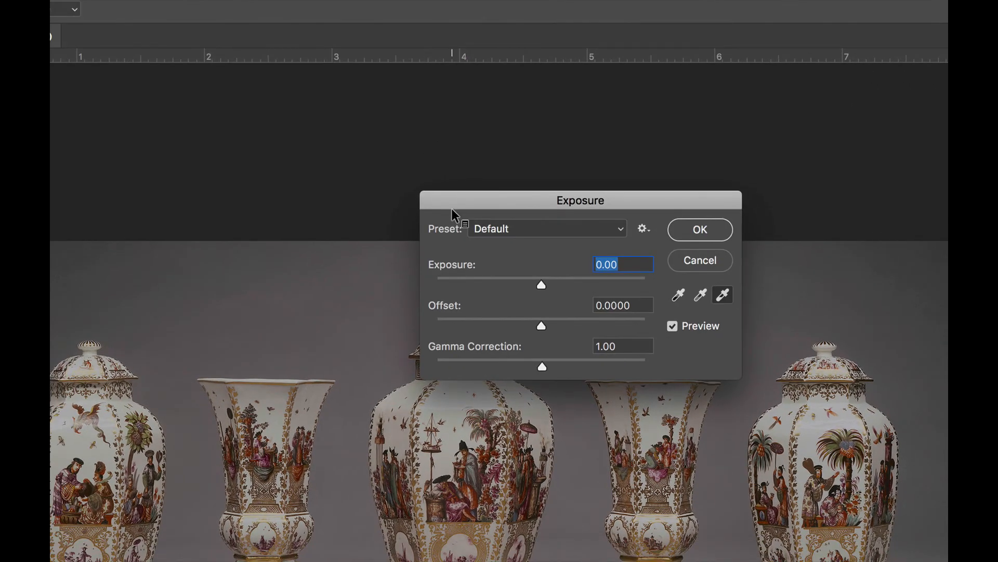
left_click_drag(472, 205, 245, 260)
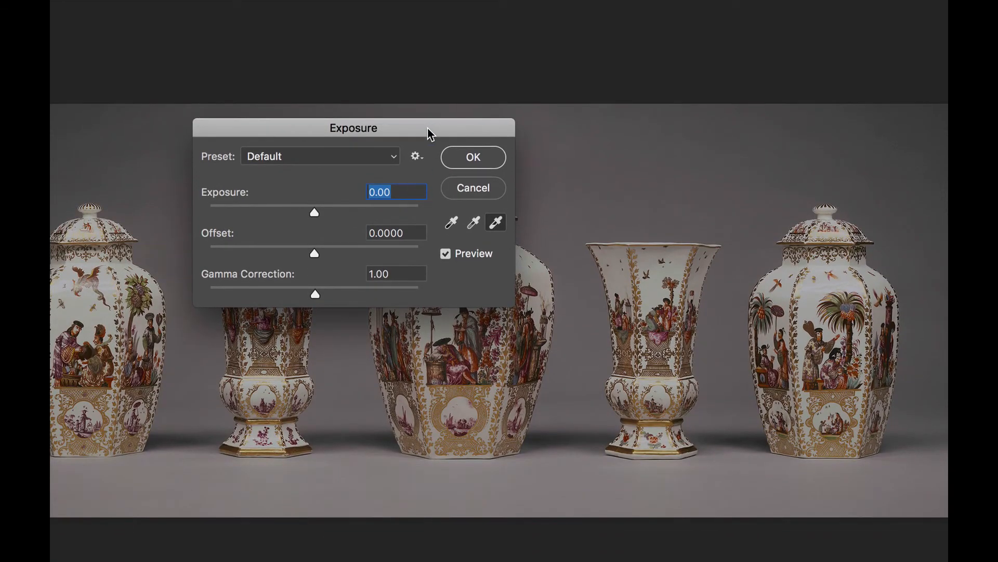
left_click_drag(427, 128, 332, 163)
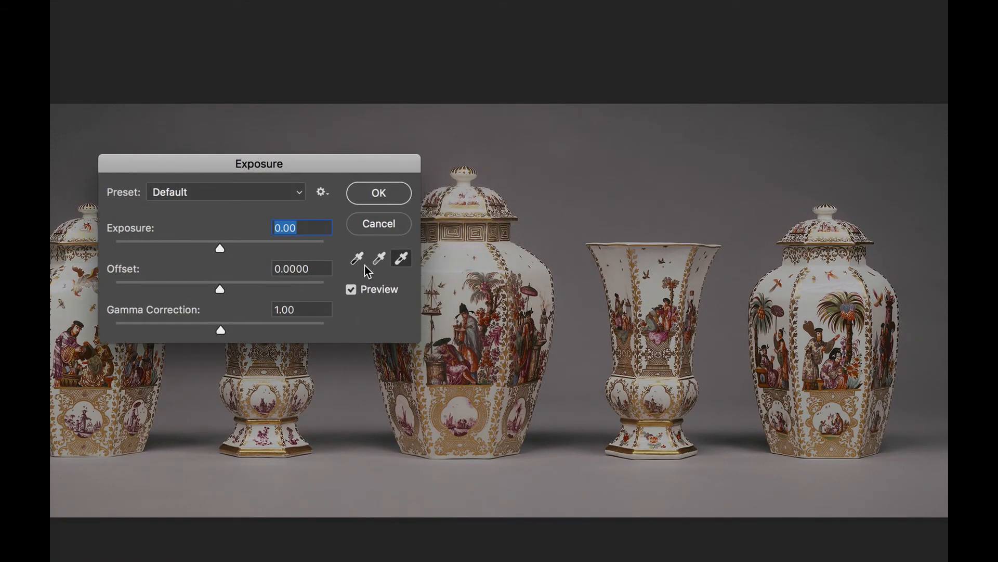
left_click(404, 261)
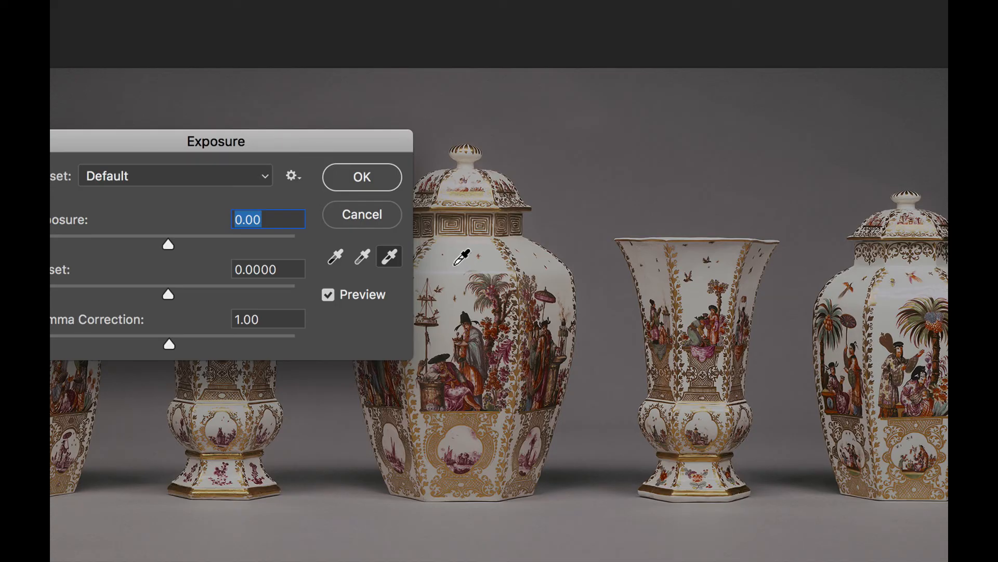
left_click(455, 264)
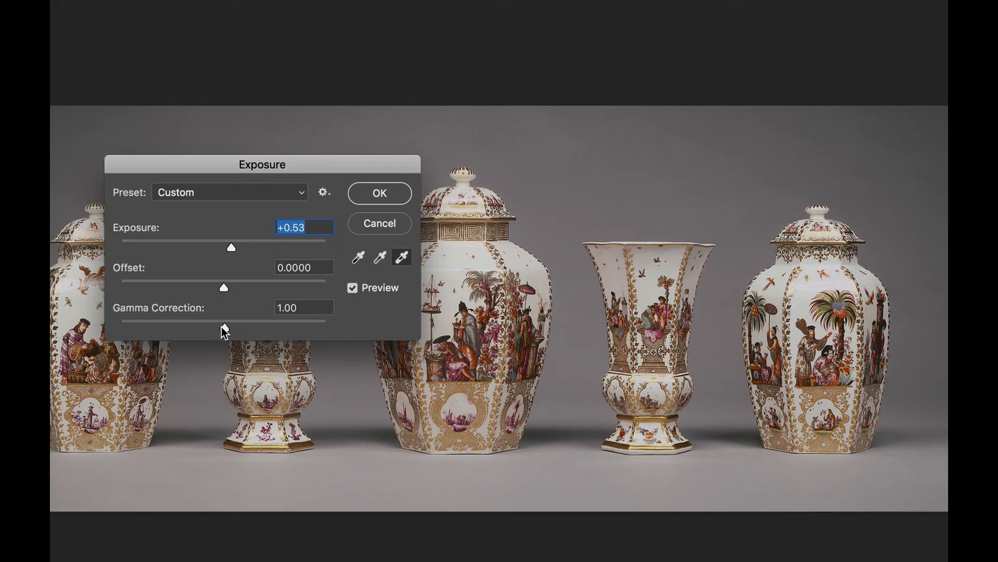
Set Gamma Correction to 1.21 and Offset to -0.0182, compare the vases with the preview off and on, and apply the Exposure adjustment.
mouse_move(224, 329)
left_mouse_down()
mouse_move(200, 328)
mouse_move(210, 329)
left_mouse_up()
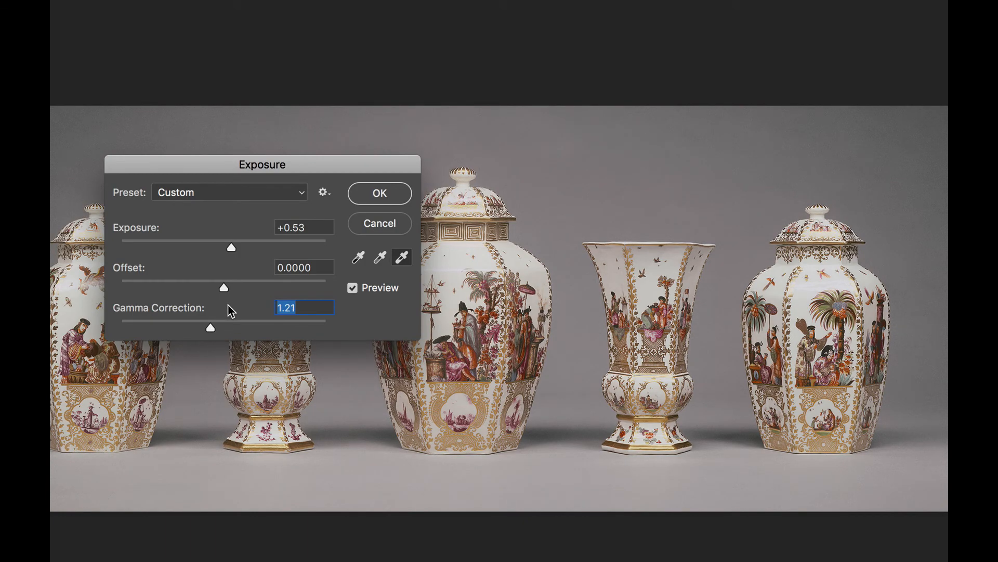
left_click_drag(228, 288, 219, 288)
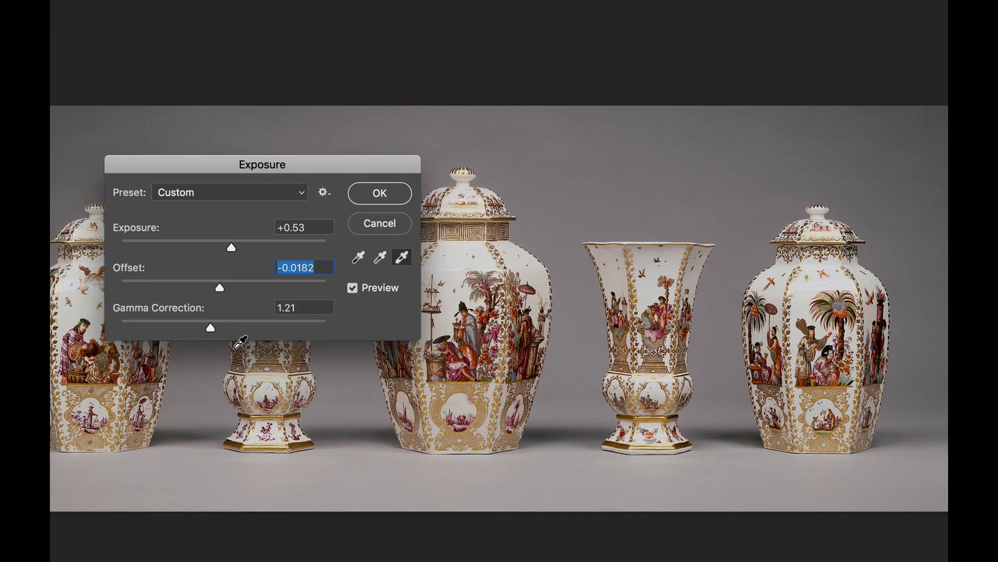
left_click(354, 287)
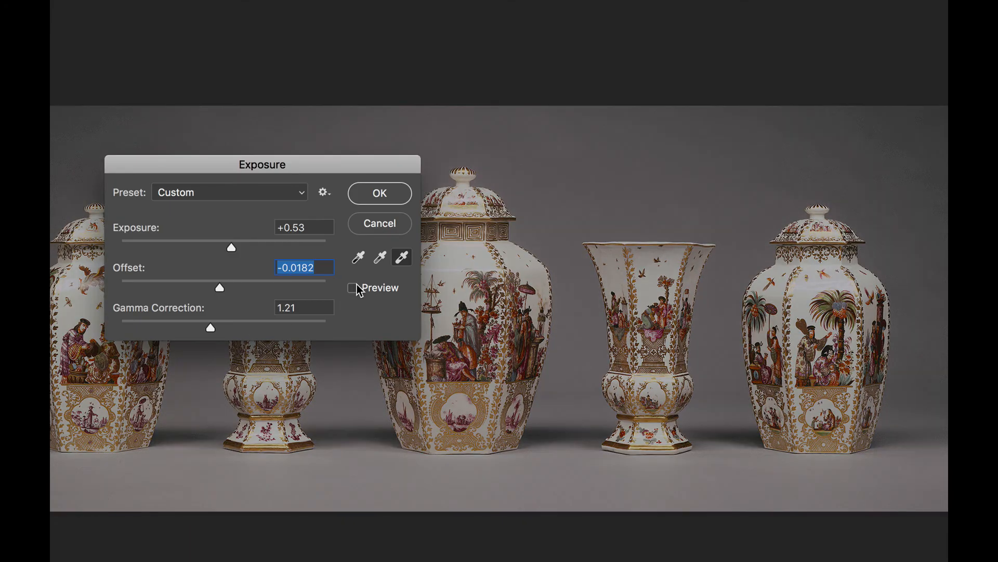
left_click(355, 287)
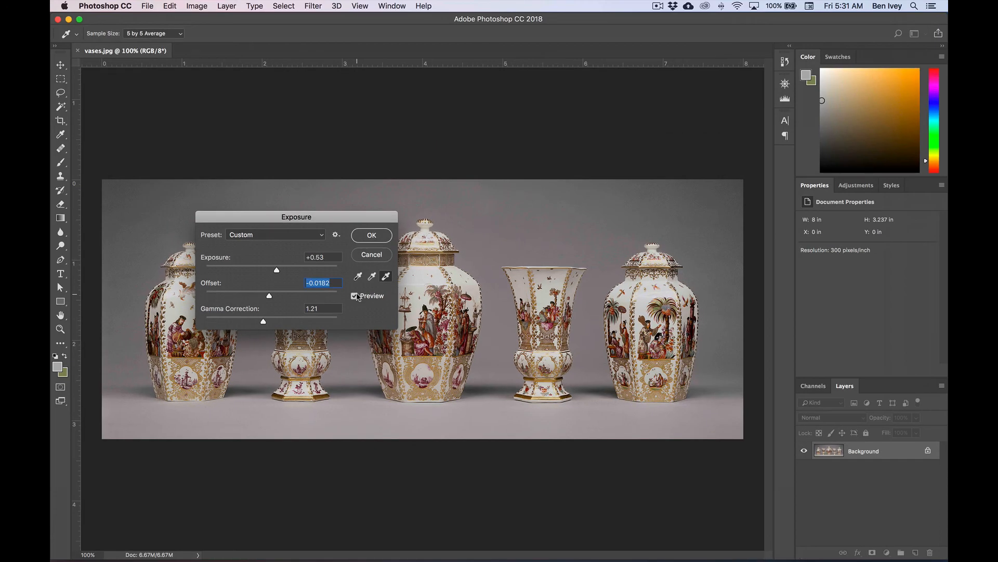
left_click(373, 236)
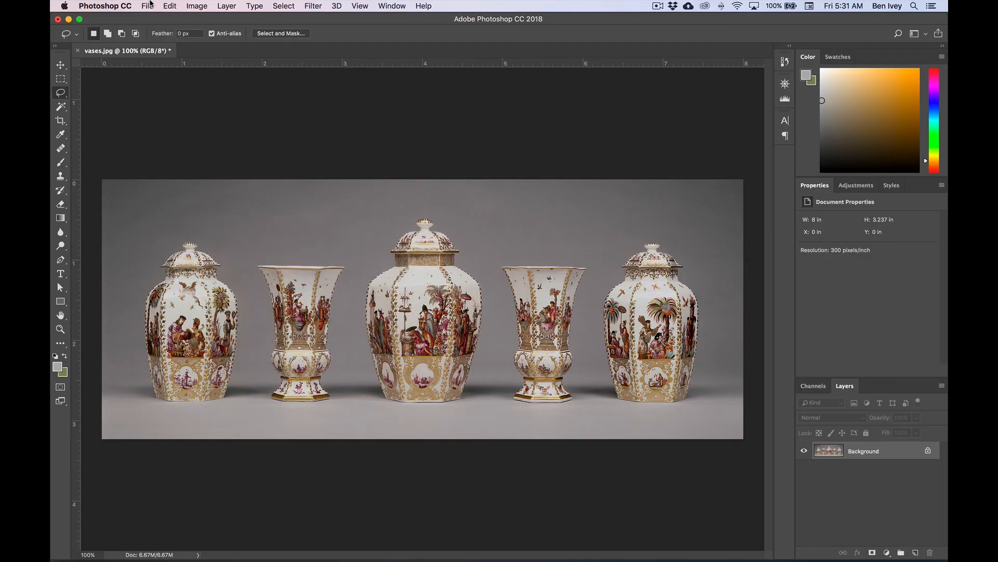
Save the corrected vases image in Photoshop format in the MOAH folder, named vases-Fixed- followed by the author's name, and close it.
left_click(148, 5)
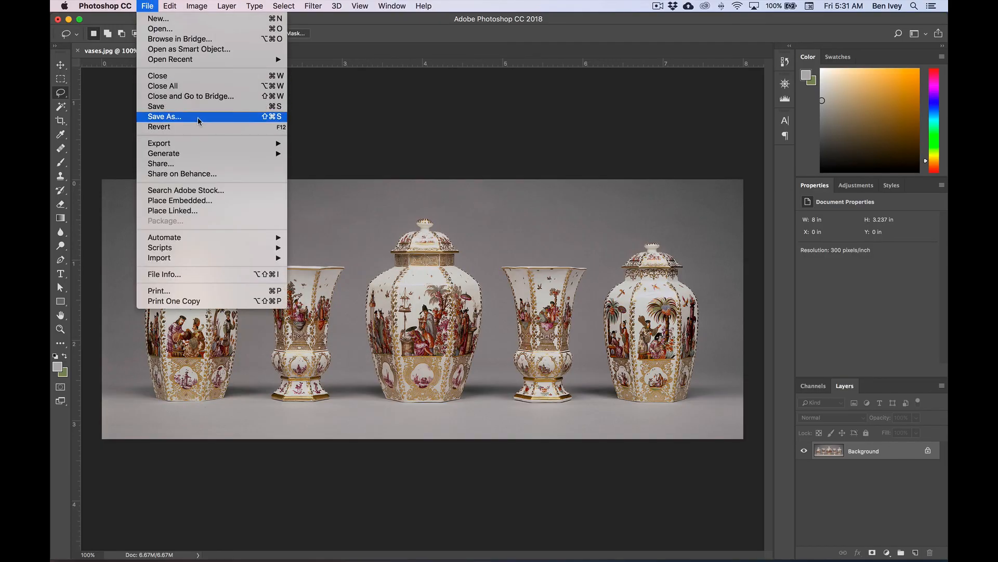
left_click(198, 116)
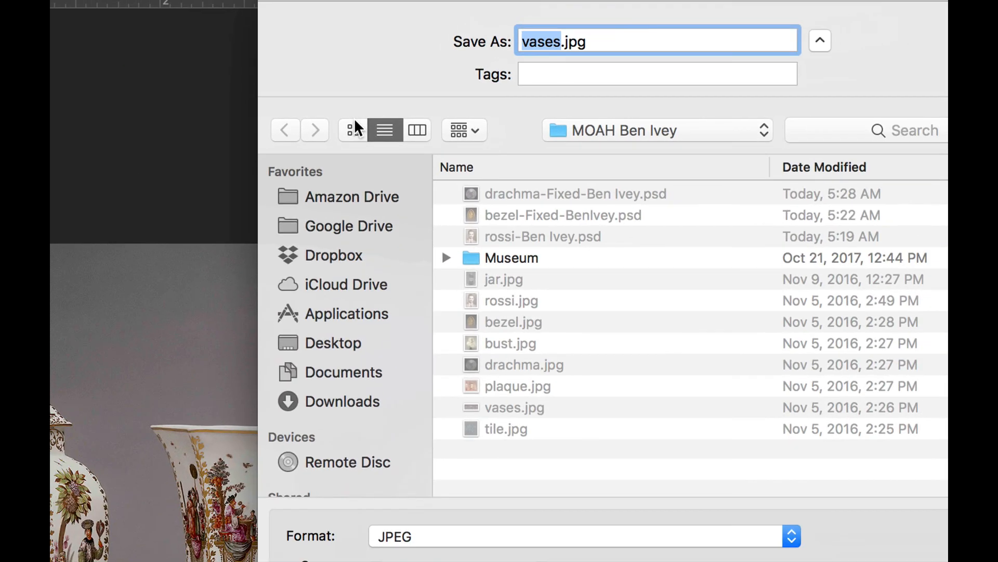
key("Right")
type("-Fixed")
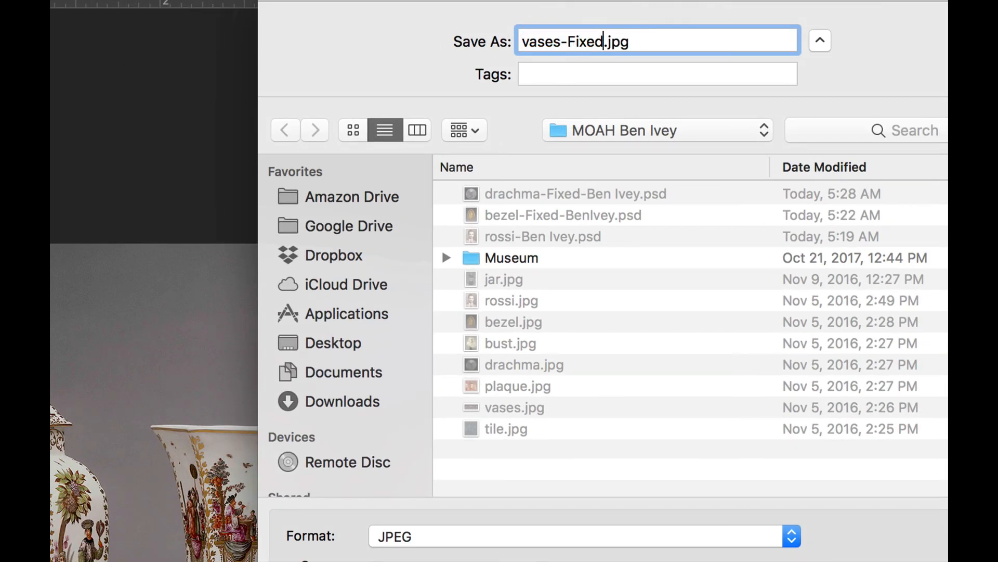
type("-Ben Ivey")
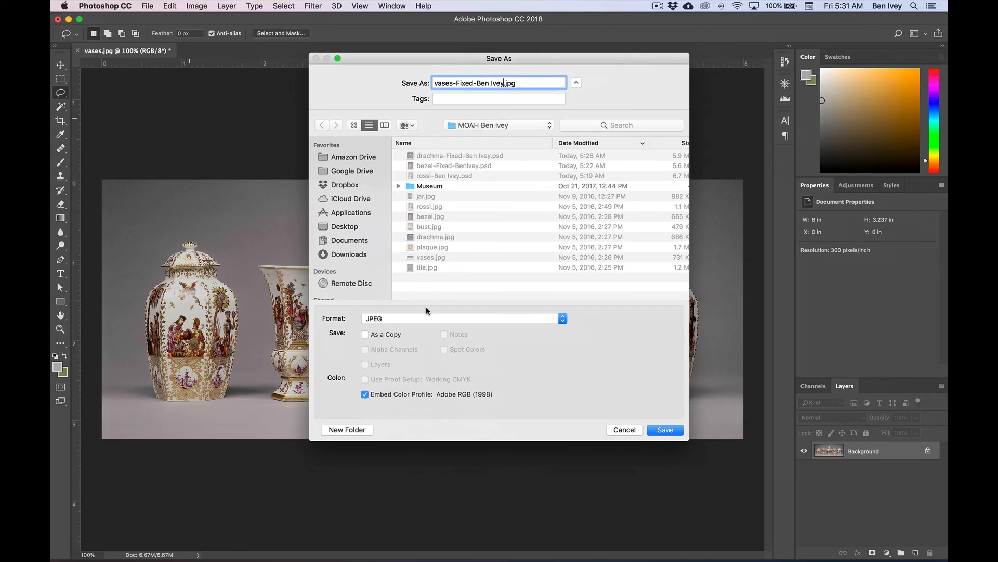
left_click(479, 457)
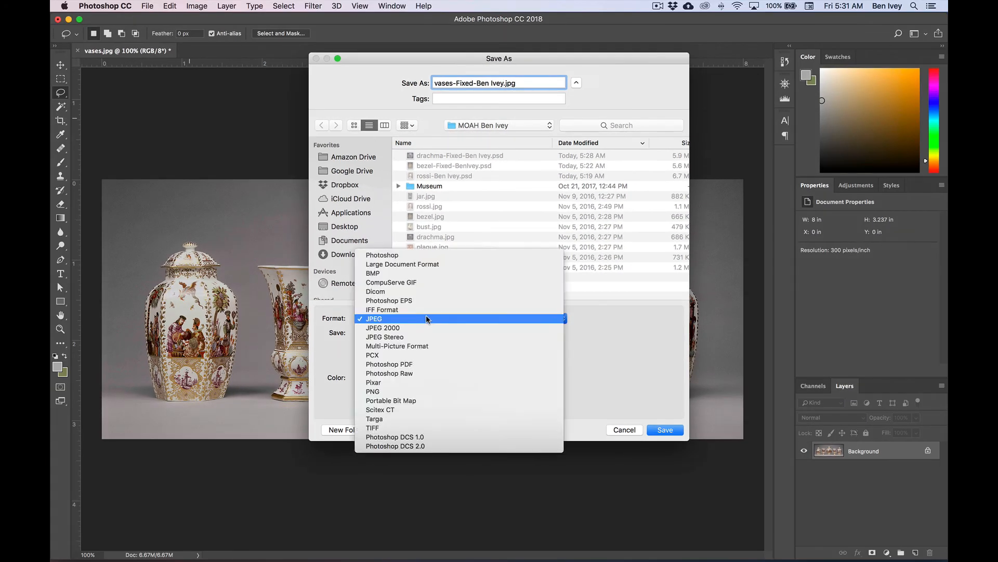
left_click(411, 255)
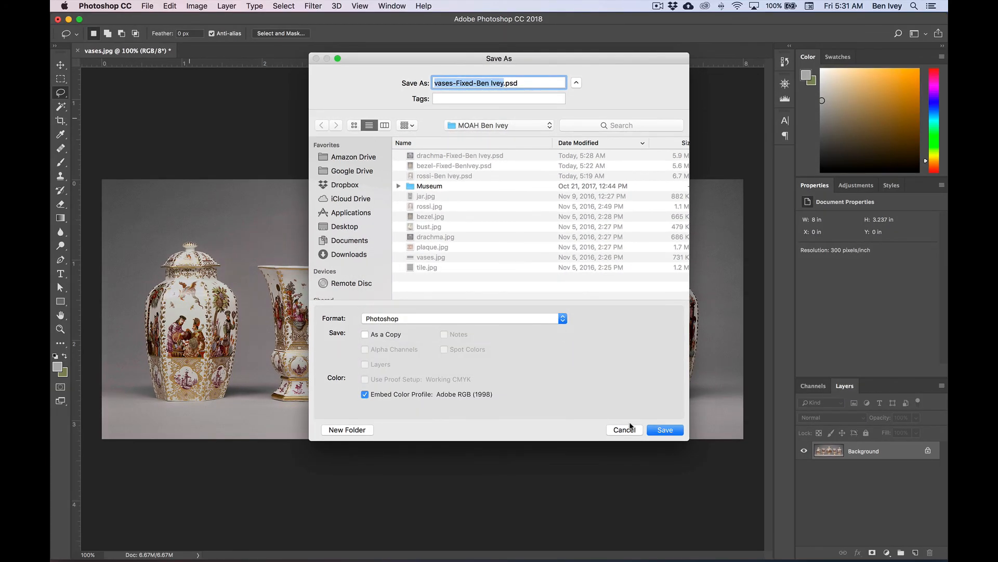
left_click(666, 430)
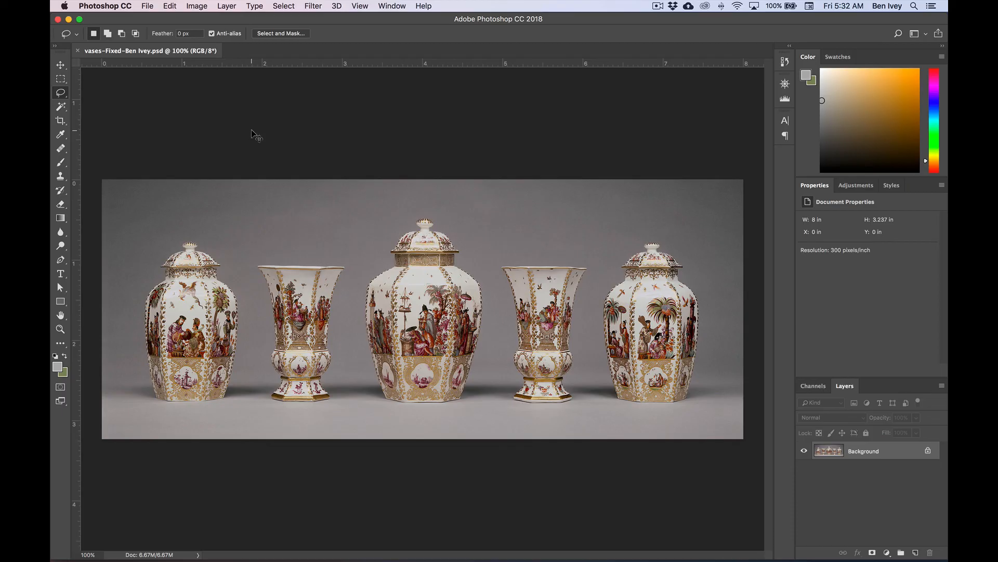
key("super+w")
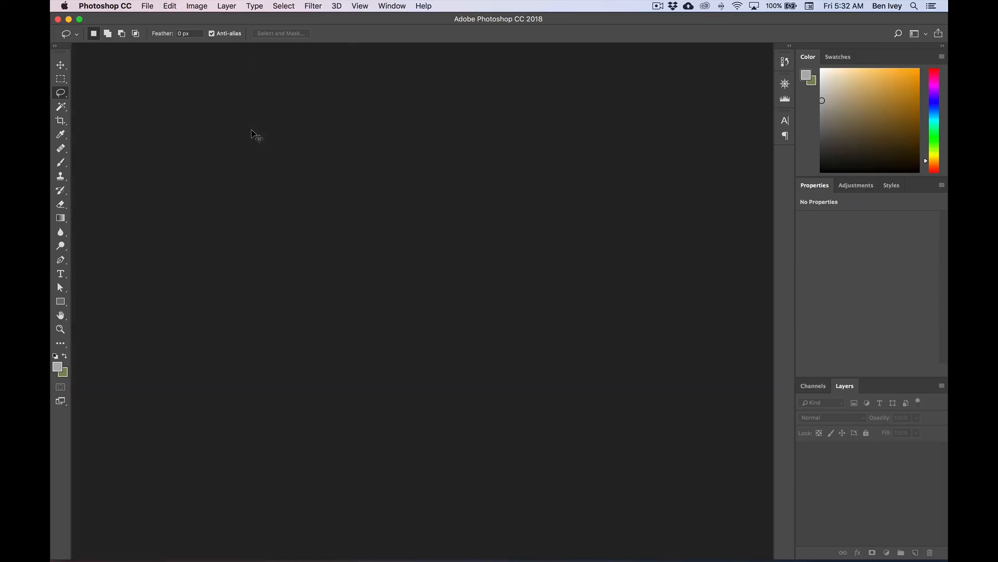